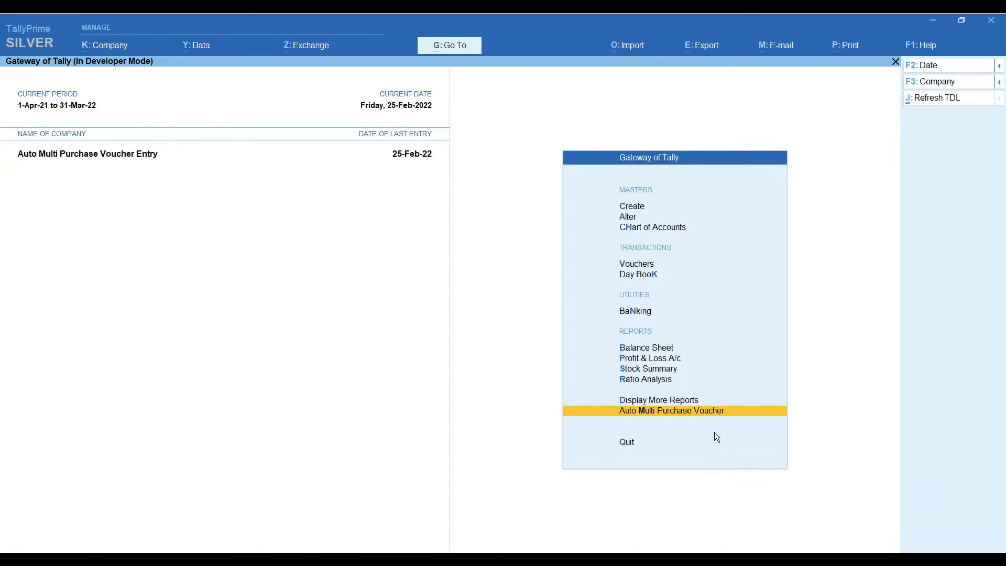
Step: Open the Auto Multi Purchase Voucher configuration, keeping 5 vouchers, starting number 25 and a random number increase of 15
{"action": "key", "text": "Return"}
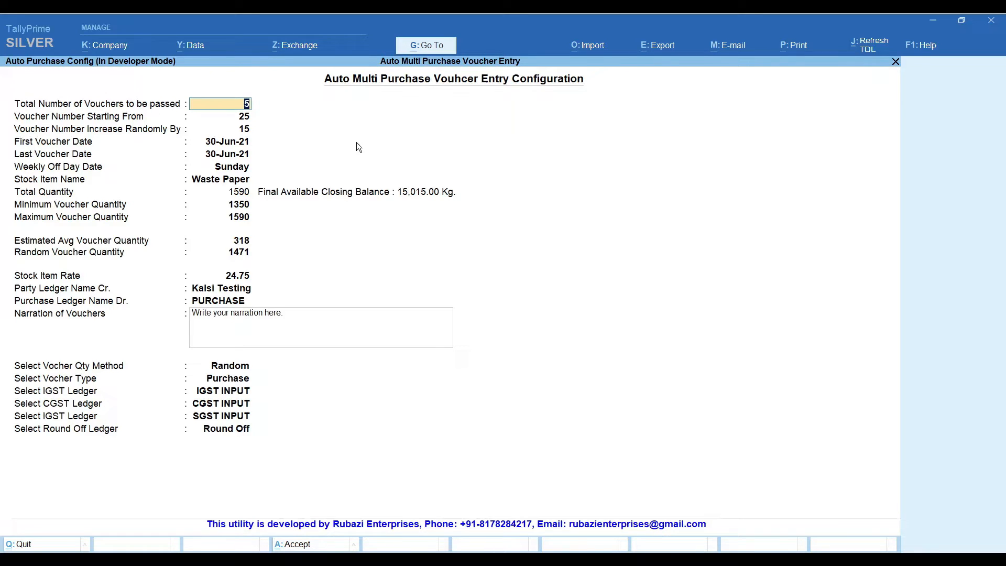
{"action": "key", "text": "Return"}
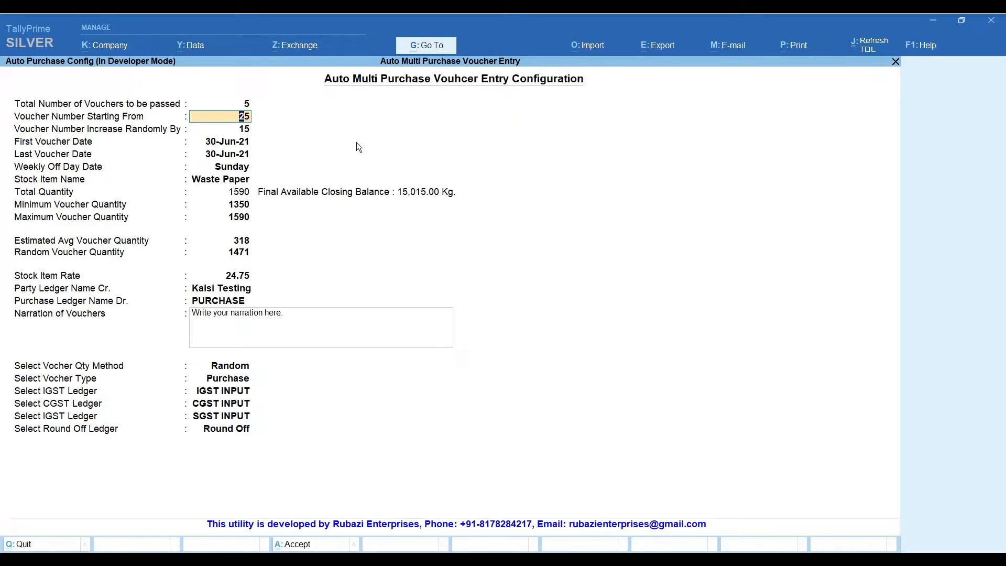
{"action": "key", "text": "Return"}
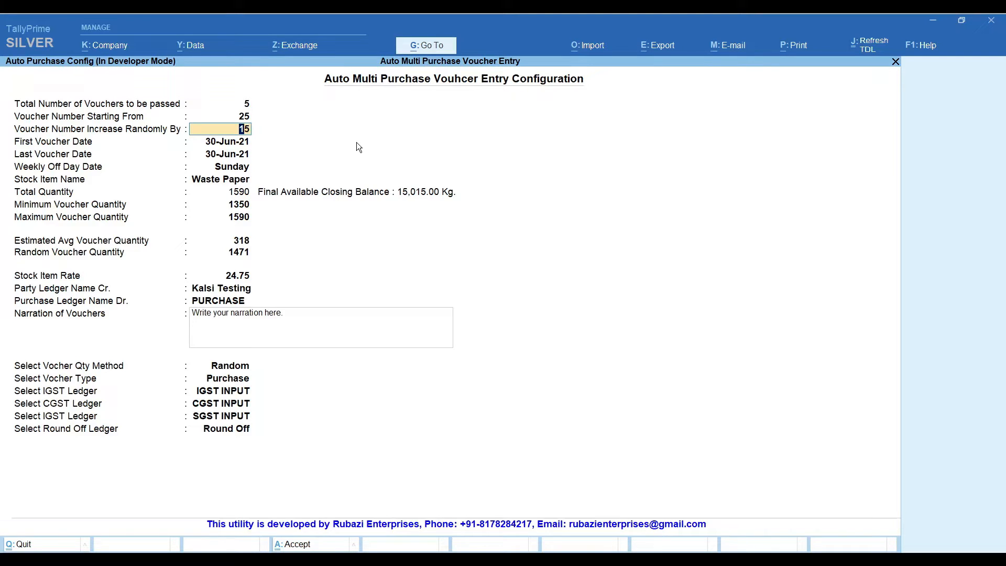
{"action": "key", "text": "Return"}
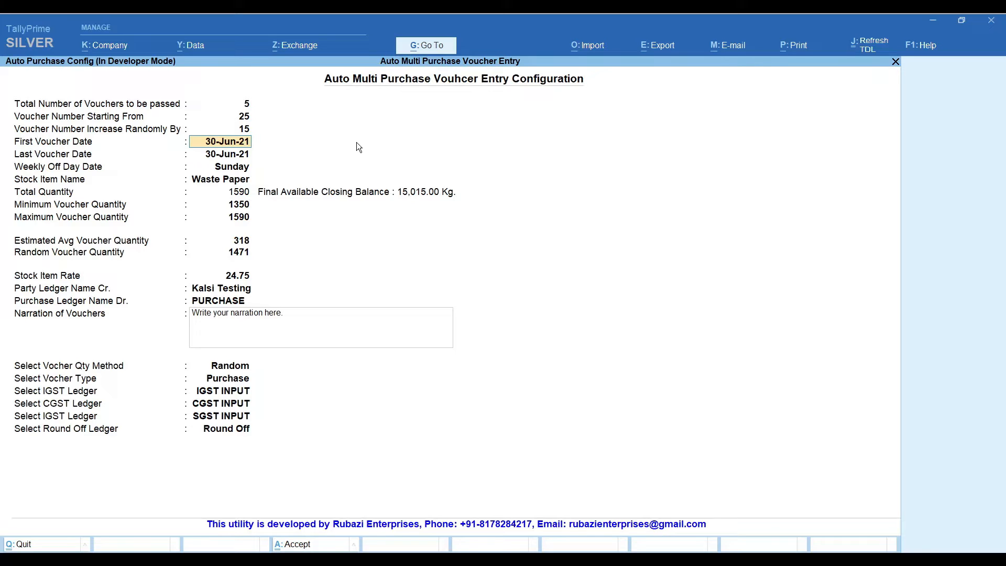
Step: Set the first voucher date to 1-Jun-21, keeping 30-Jun-21 as last date, Sunday as weekly off and Waste Paper as stock item
{"action": "type", "text": "1-6"}
{"action": "key", "text": "Return"}
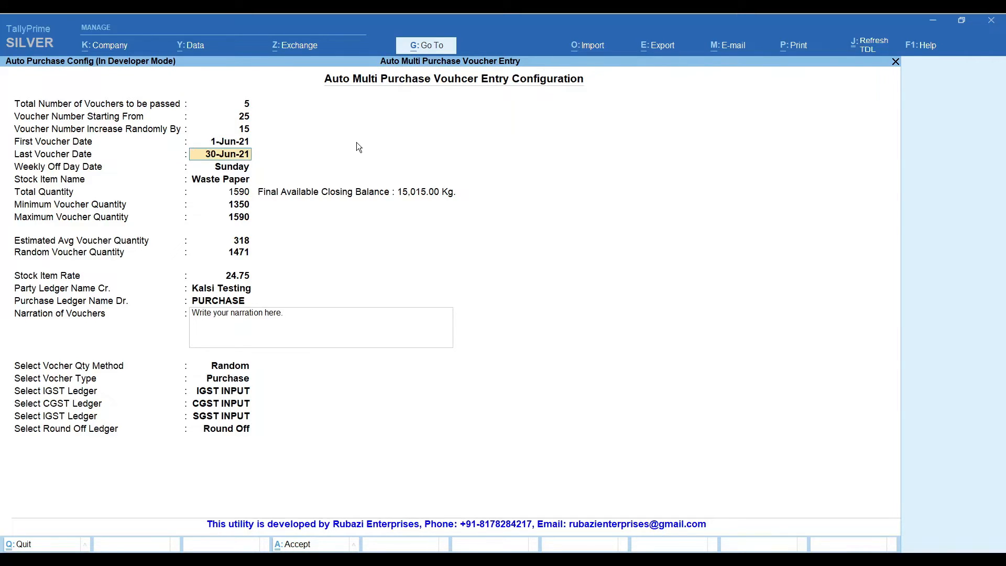
{"action": "key", "text": "Return"}
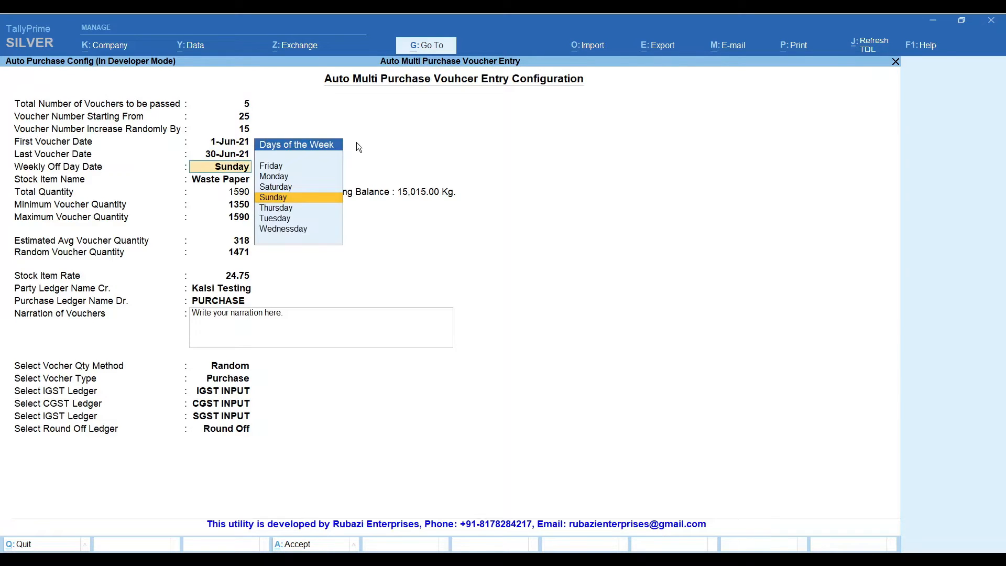
{"action": "key", "text": "Return"}
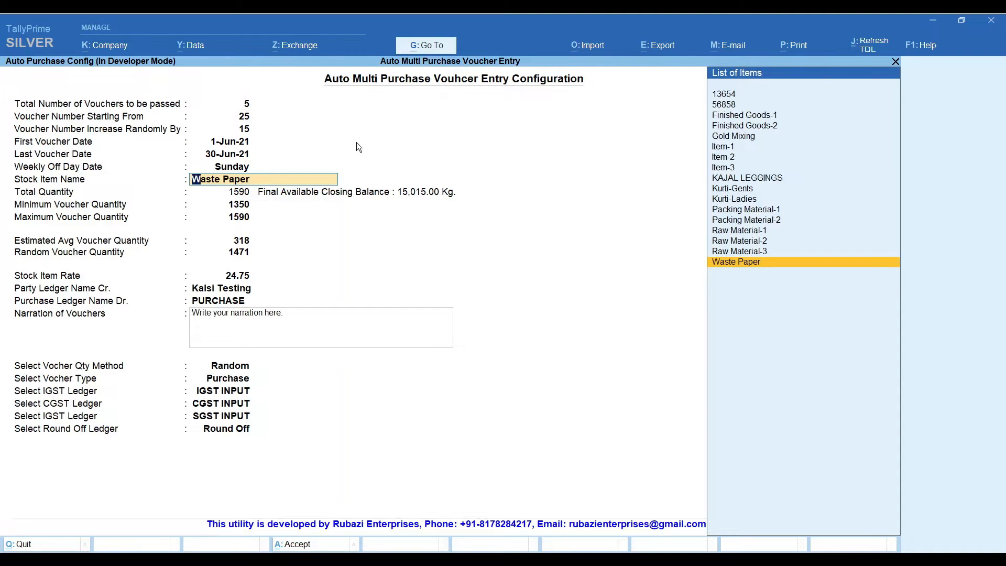
{"action": "key", "text": "Return"}
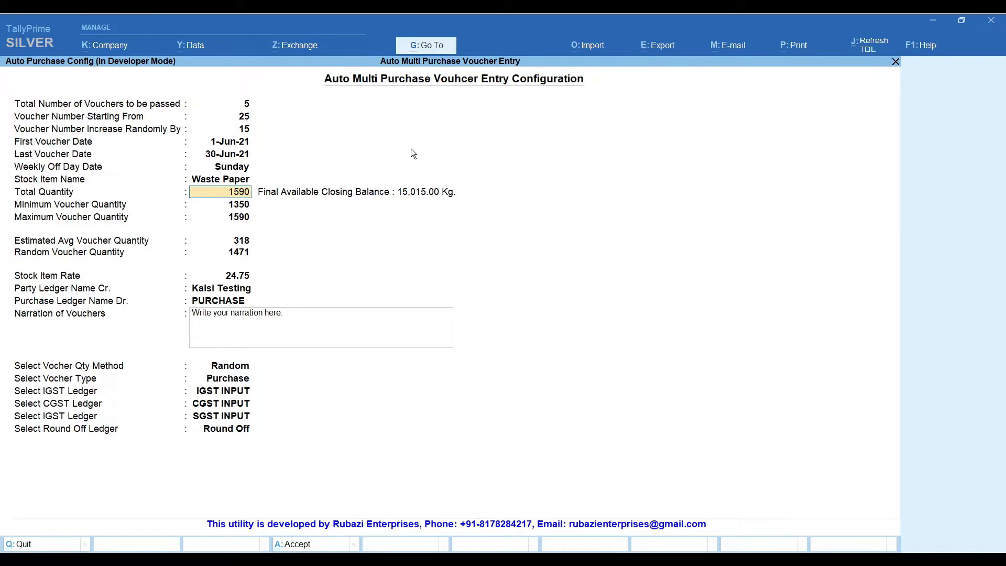
Step: Keep the total quantity at 1590 and set the minimum voucher quantity to 900 and the maximum to 1200
{"action": "key", "text": "Return"}
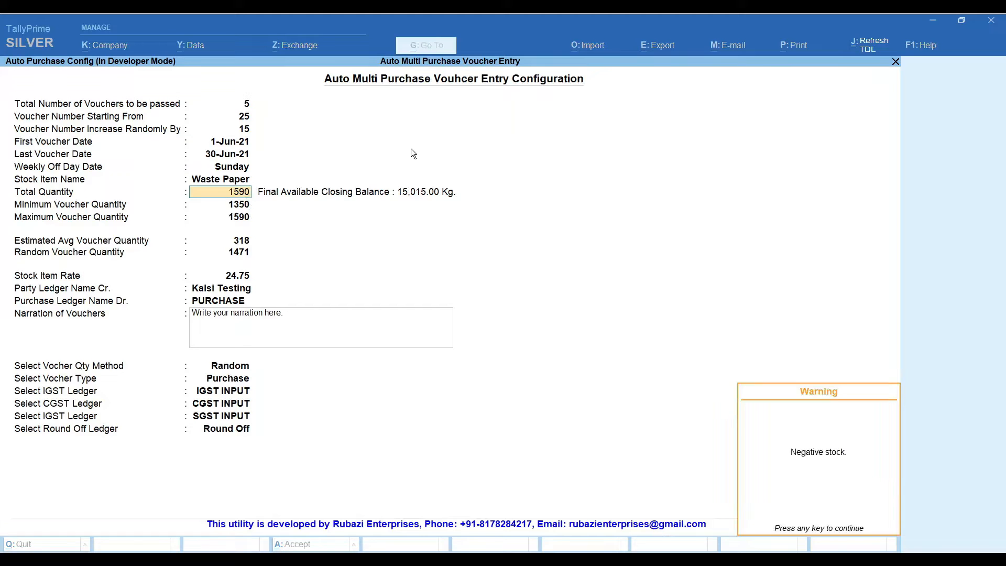
{"action": "key", "text": "Return"}
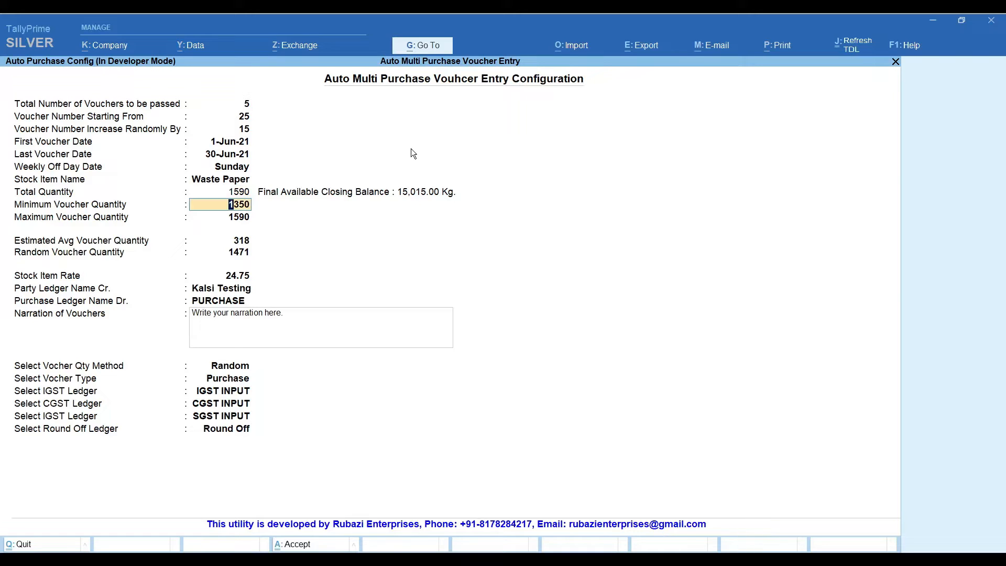
{"action": "key", "text": "Return"}
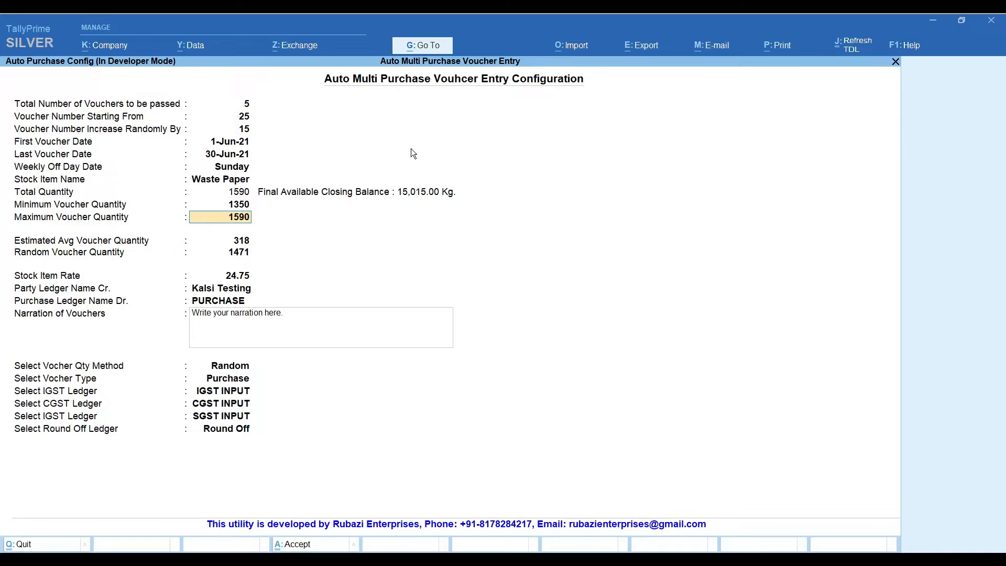
{"action": "key", "text": "Up"}
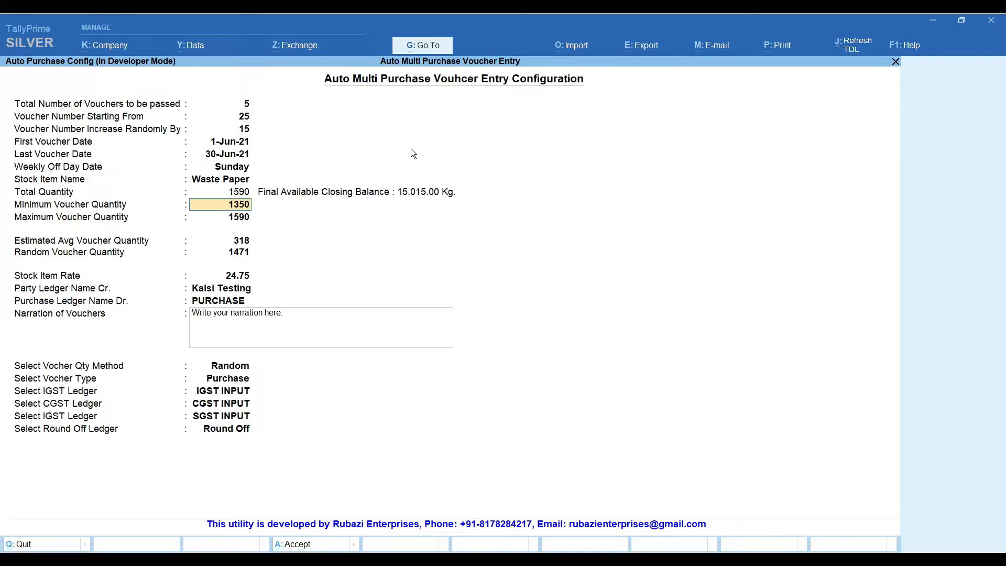
{"action": "type", "text": "900"}
{"action": "key", "text": "Return"}
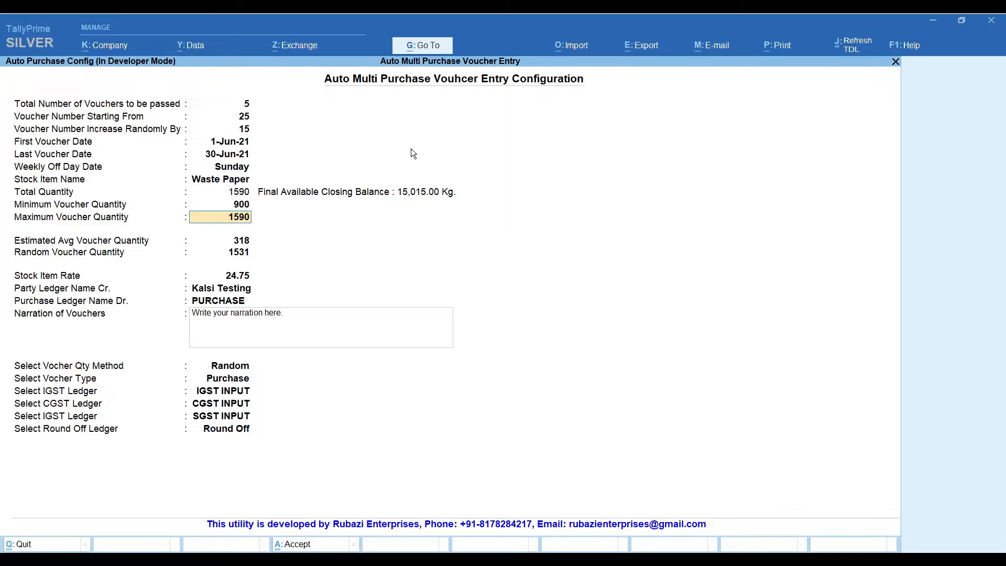
{"action": "type", "text": "1200"}
{"action": "key", "text": "Return"}
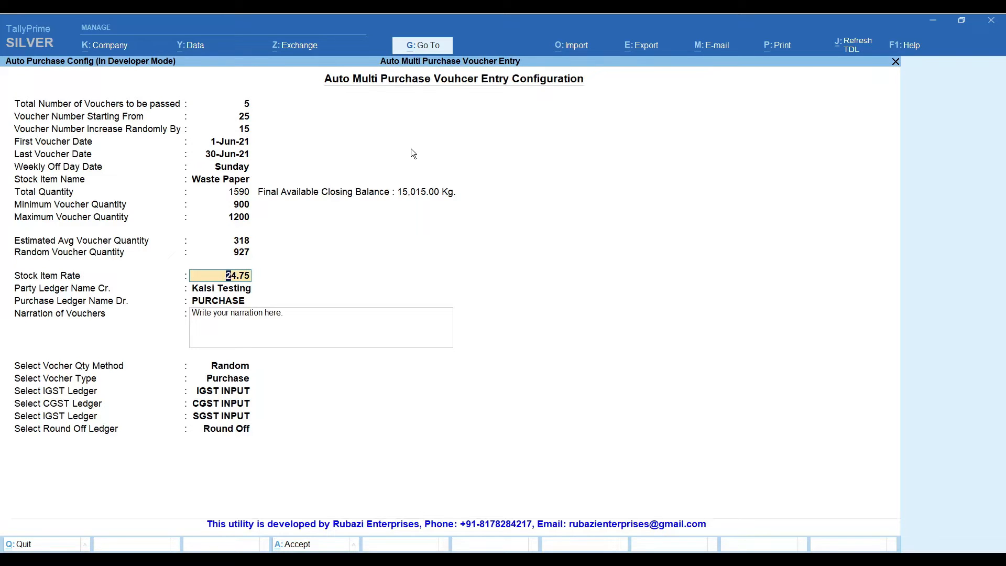
Step: Keep the 24.75 item rate, the party and PURCHASE ledgers and the narration, and choose Random as the voucher quantity method
{"action": "key", "text": "Return"}
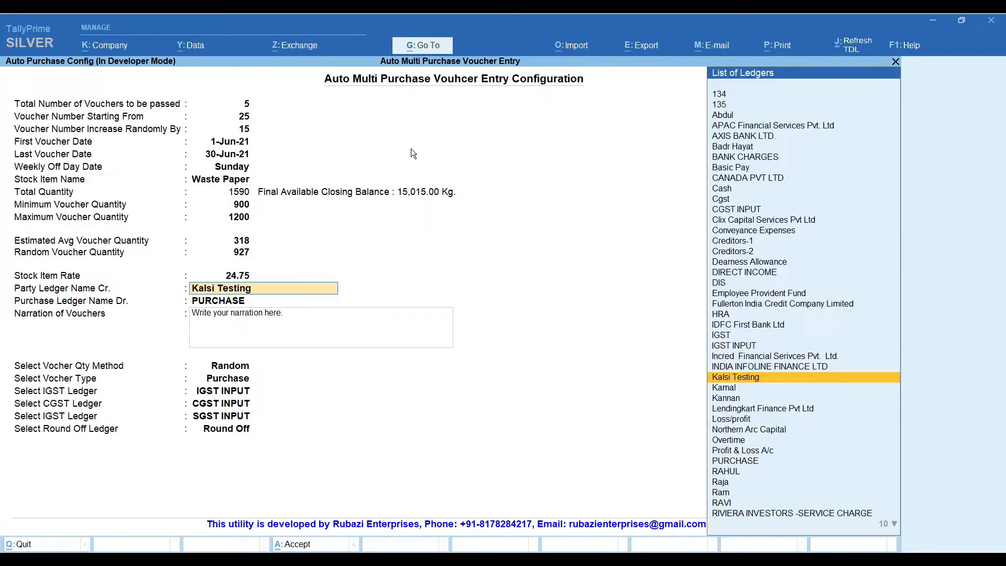
{"action": "key", "text": "Return"}
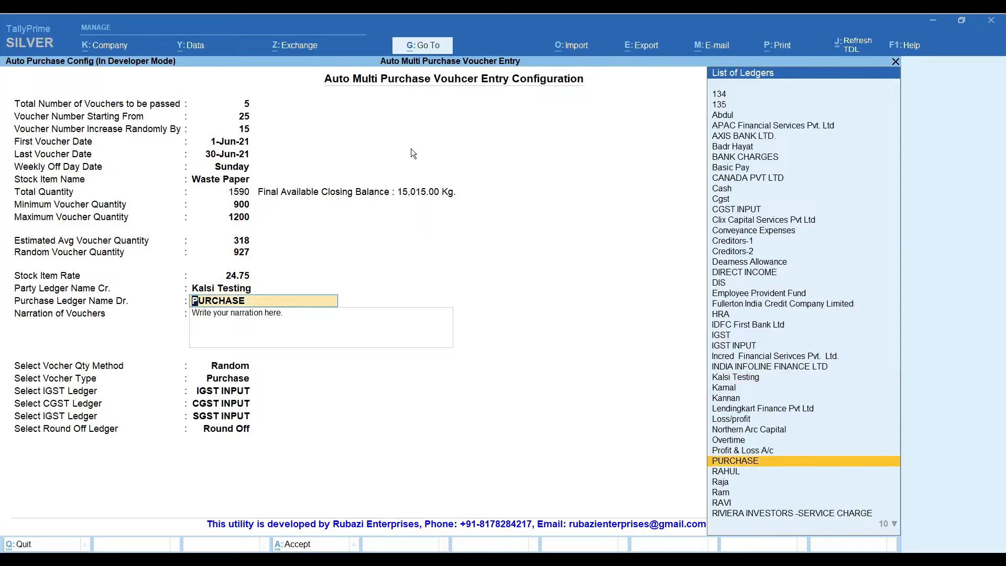
{"action": "key", "text": "Return"}
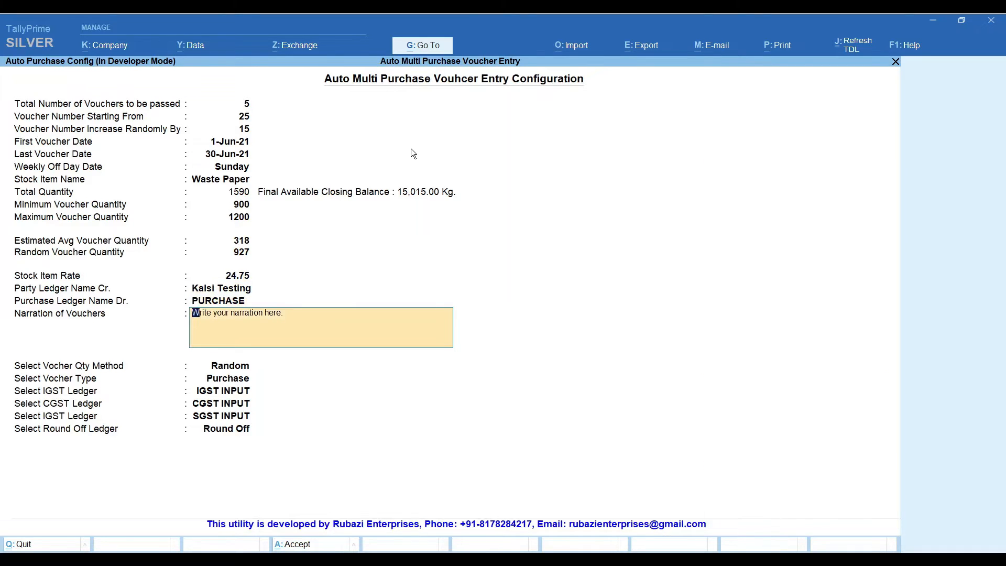
{"action": "key", "text": "Return"}
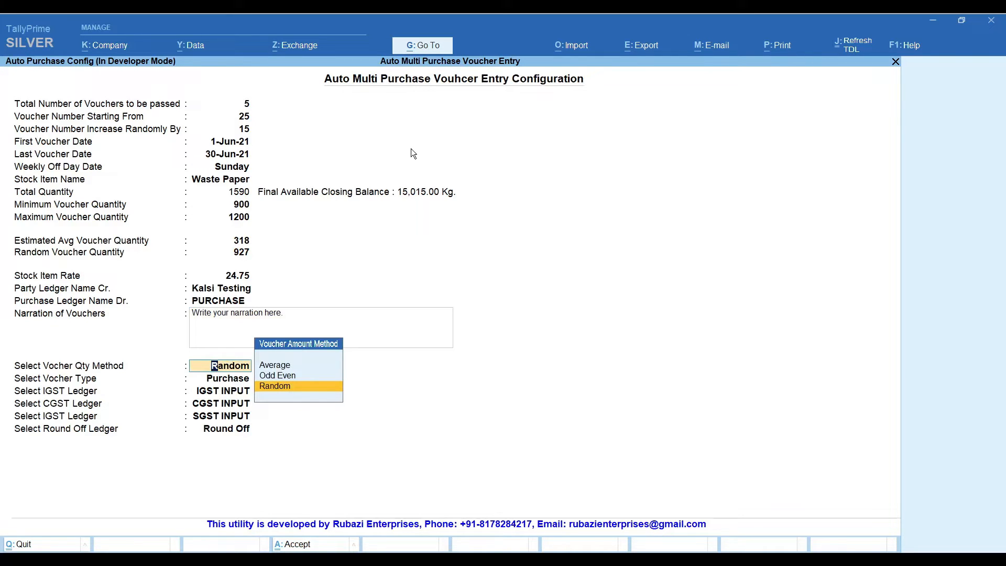
{"action": "key", "text": "Up"}
{"action": "key", "text": "Up"}
{"action": "key", "text": "Down"}
{"action": "key", "text": "Down"}
{"action": "key", "text": "Return"}
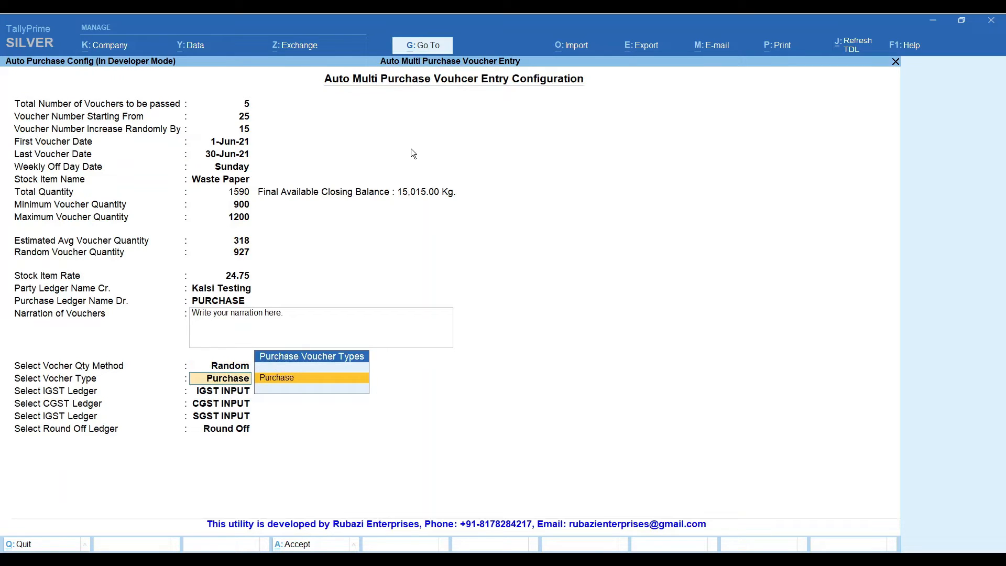
Step: Keep the Purchase voucher type and the IGST, CGST, SGST INPUT and Round Off ledgers, and accept the configuration to generate the voucher list
{"action": "key", "text": "Return"}
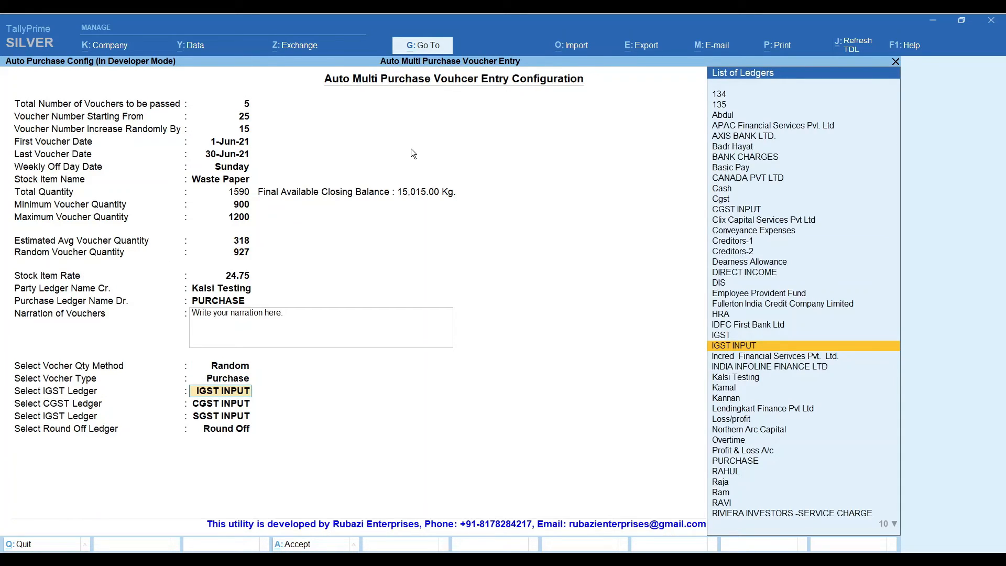
{"action": "key", "text": "Return"}
{"action": "key", "text": "Return"}
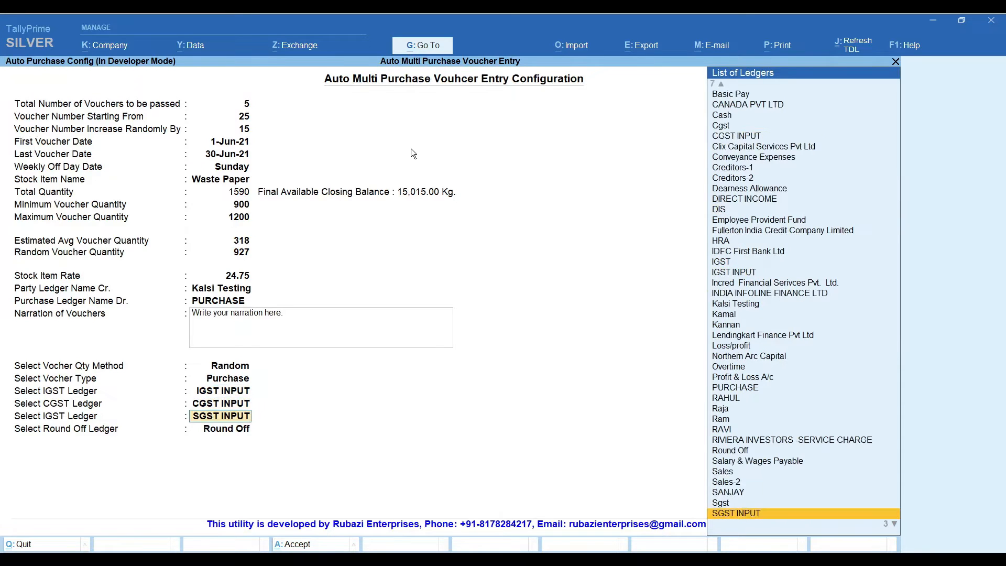
{"action": "key", "text": "Return"}
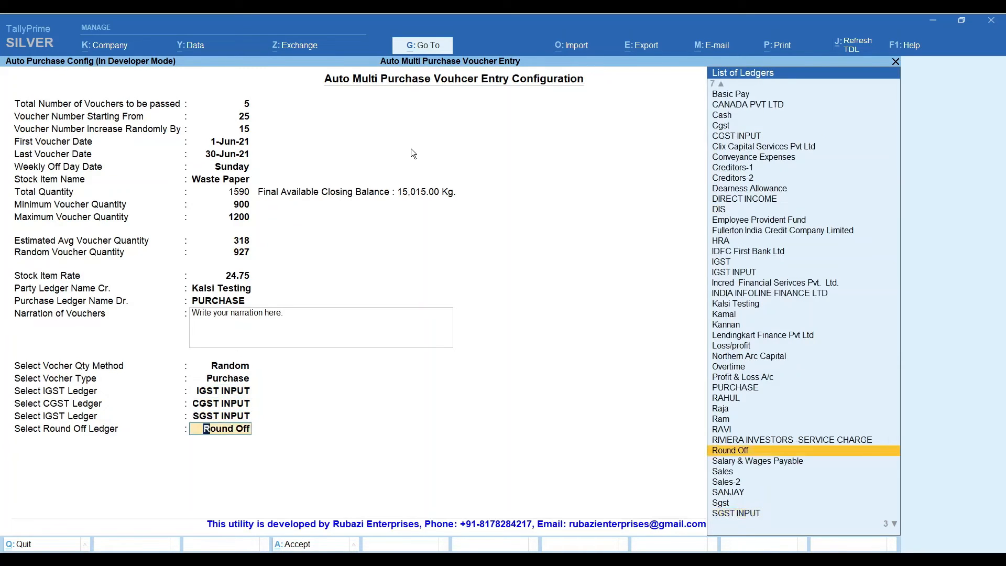
{"action": "key", "text": "Return"}
{"action": "key", "text": "Return"}
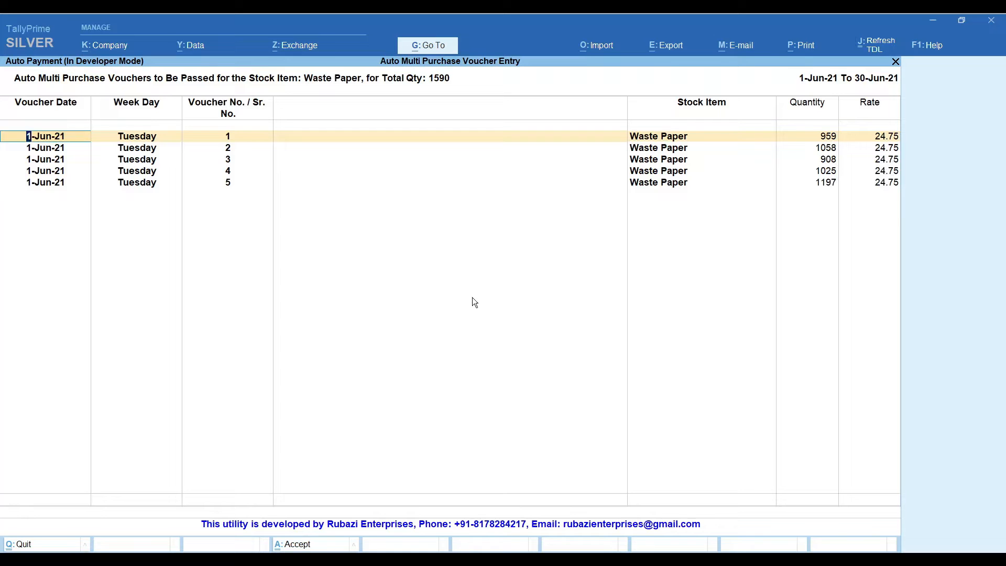
Step: Quit the generated voucher list without creating vouchers and set the first voucher date in the configuration to 1-Jun-21 again
{"action": "key", "text": "Escape"}
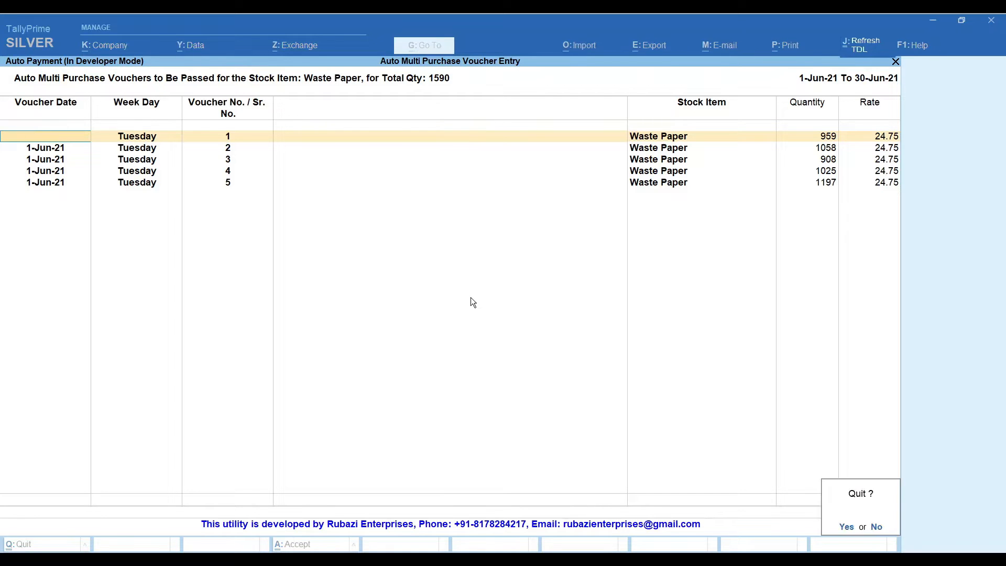
{"action": "key", "text": "y"}
{"action": "key", "text": "Return"}
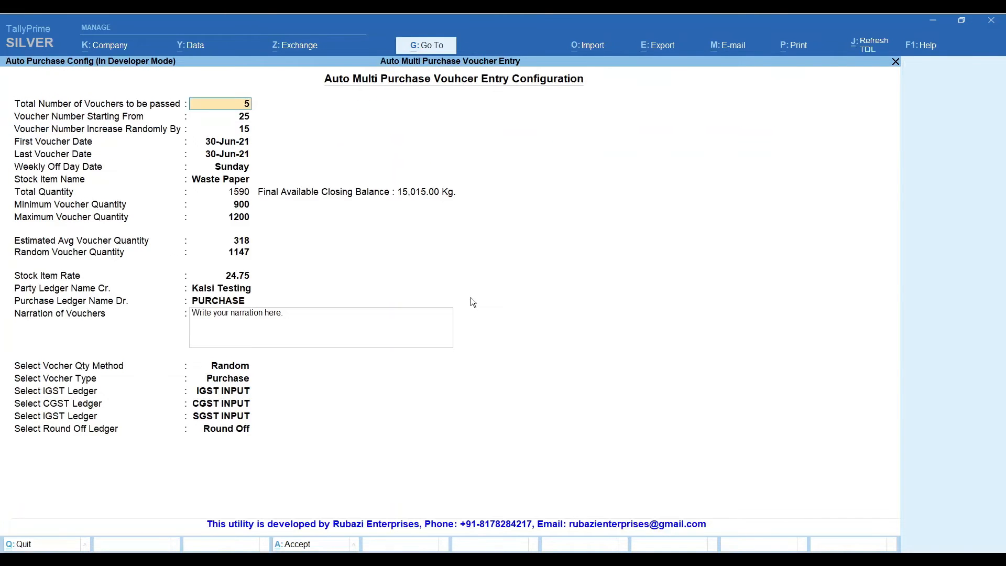
{"action": "key", "text": "Return"}
{"action": "key", "text": "Return"}
{"action": "key", "text": "Return"}
{"action": "type", "text": "1"}
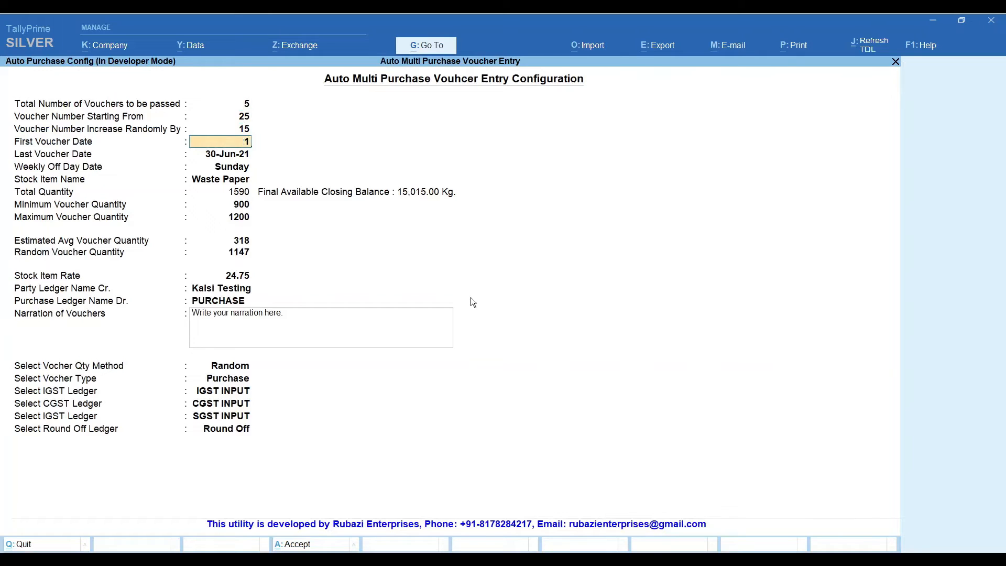
{"action": "type", "text": "-Jun-21"}
{"action": "key", "text": "Return"}
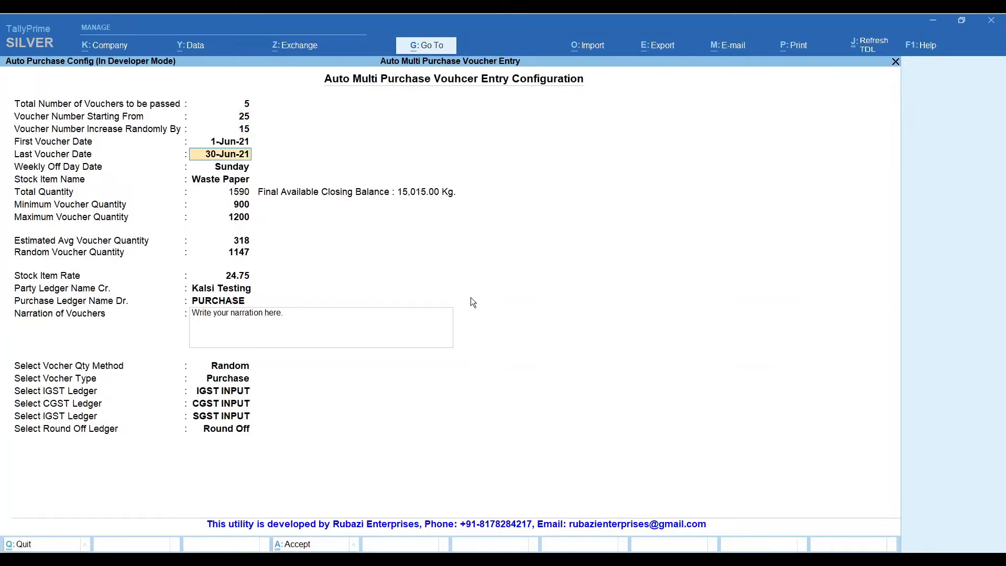
Step: Accept all remaining configuration values, from the last voucher date through the ledgers, and regenerate the list of purchase vouchers
{"action": "key", "text": "Return"}
{"action": "key", "text": "Return"}
{"action": "key", "text": "Return"}
{"action": "key", "text": "Return"}
{"action": "key", "text": "Return"}
{"action": "key", "text": "Return"}
{"action": "key", "text": "Return"}
{"action": "key", "text": "Return"}
{"action": "key", "text": "Return"}
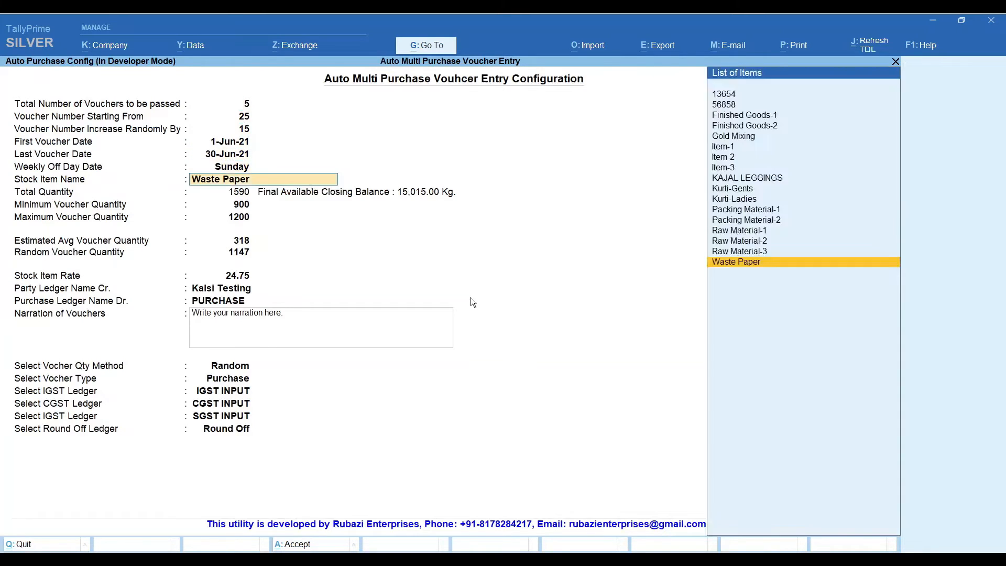
{"action": "key", "text": "Return"}
{"action": "key", "text": "Return"}
{"action": "key", "text": "Return"}
{"action": "key", "text": "Return"}
{"action": "key", "text": "Return"}
{"action": "key", "text": "Return"}
{"action": "key", "text": "Return"}
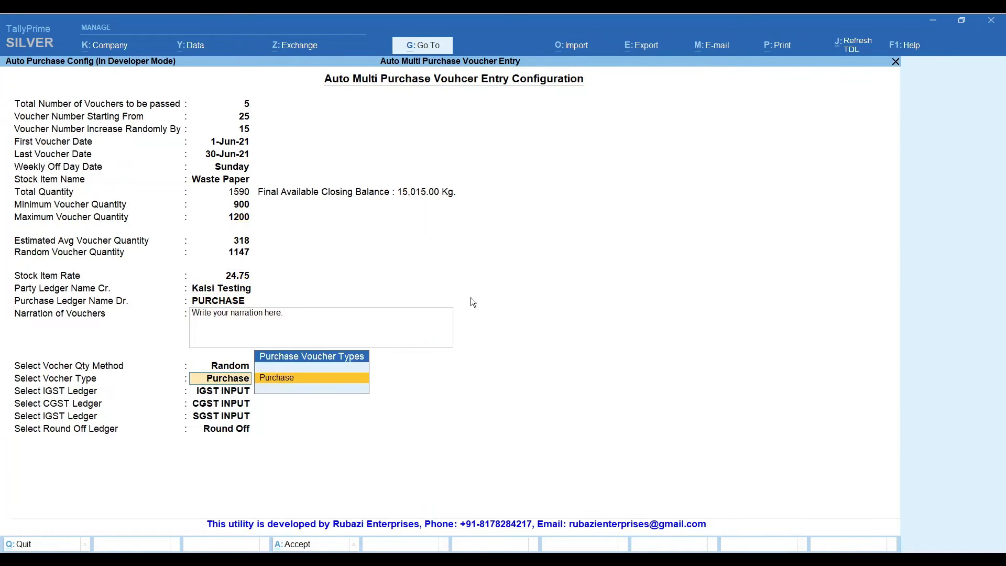
{"action": "key", "text": "Return"}
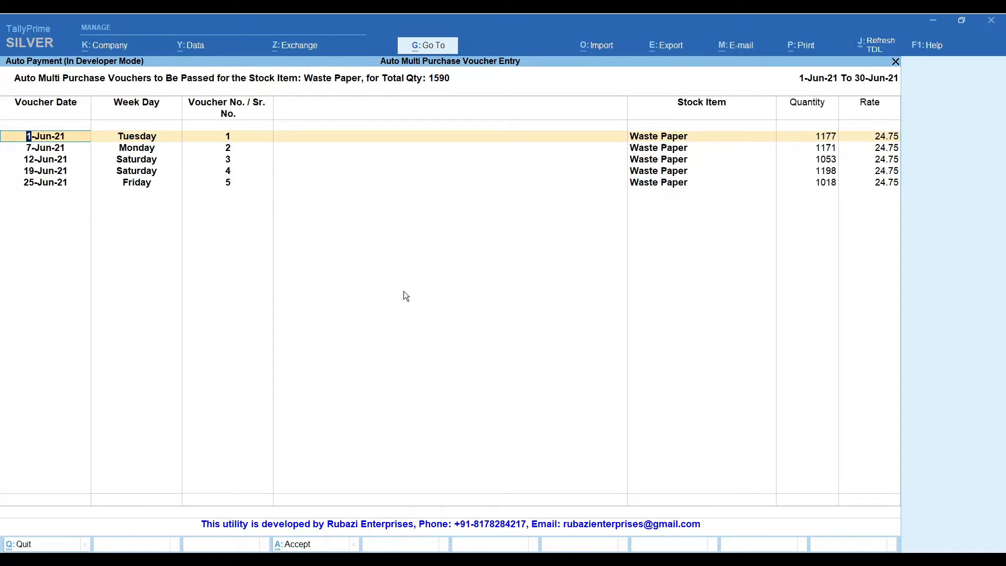
Step: Go through the generated Waste Paper voucher lines, accept the list and confirm the creation of the purchase vouchers
{"action": "key", "text": "Return"}
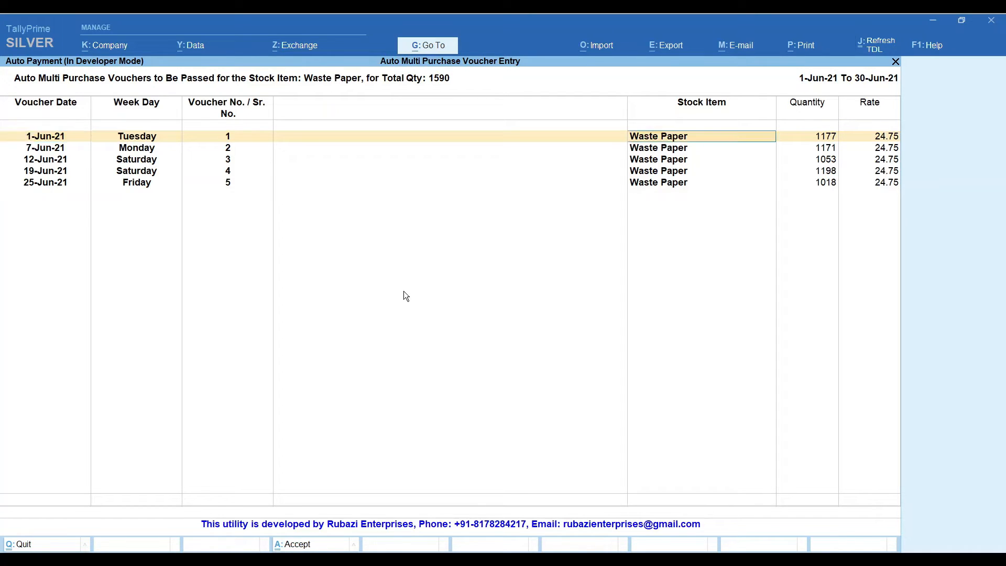
{"action": "key", "text": "Return"}
{"action": "key", "text": "Return"}
{"action": "key", "text": "Return"}
{"action": "key", "text": "Return"}
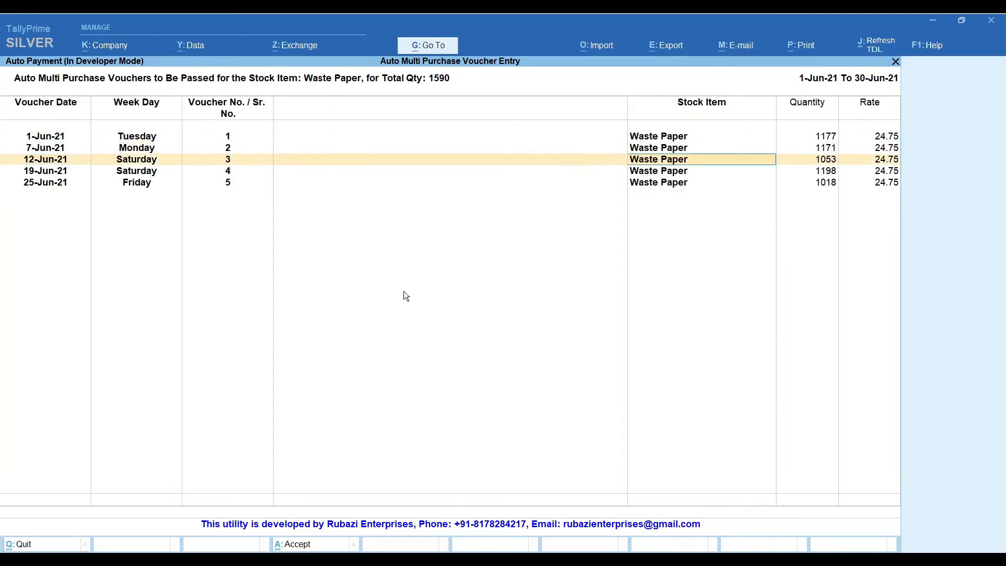
{"action": "key", "text": "ctrl+a"}
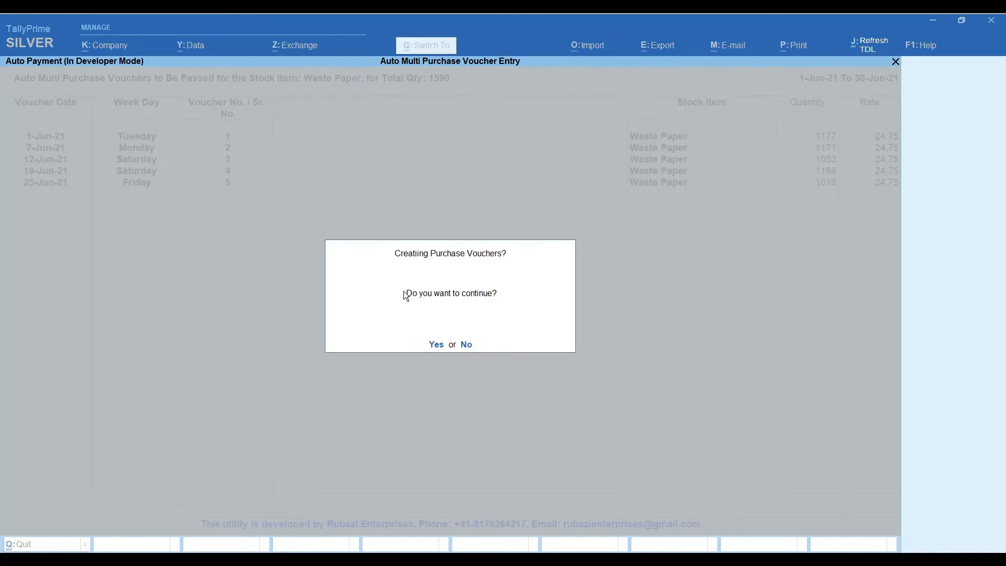
{"action": "key", "text": "y"}
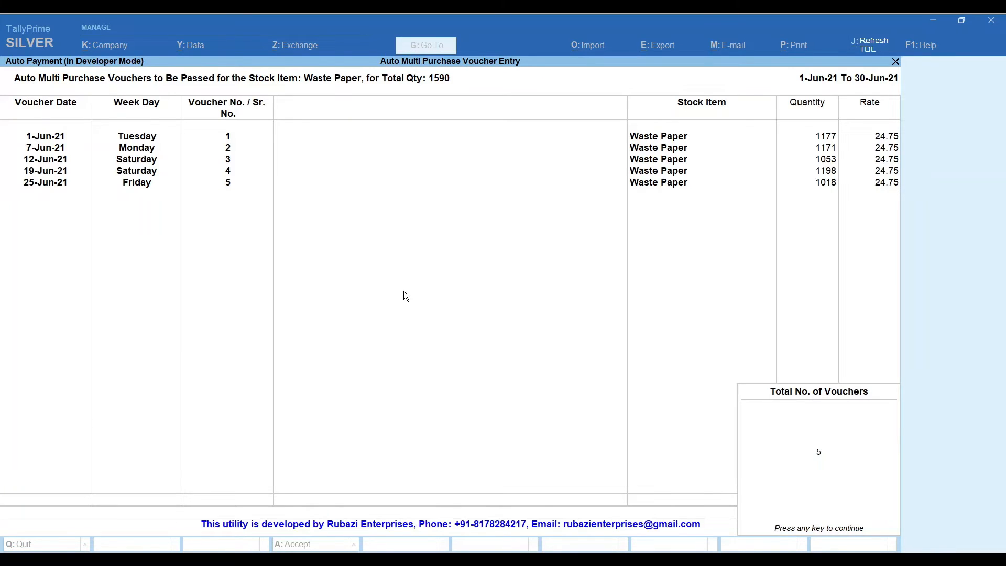
{"action": "key", "text": "Return"}
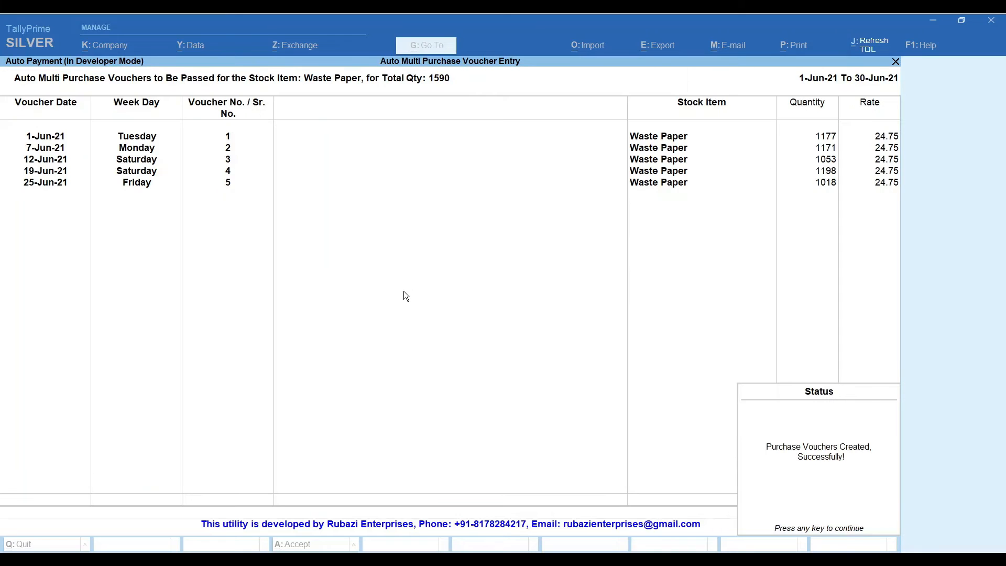
Step: Dismiss the creation status and open the Kalsi Testing ledger's voucher report
{"action": "key", "text": "Return"}
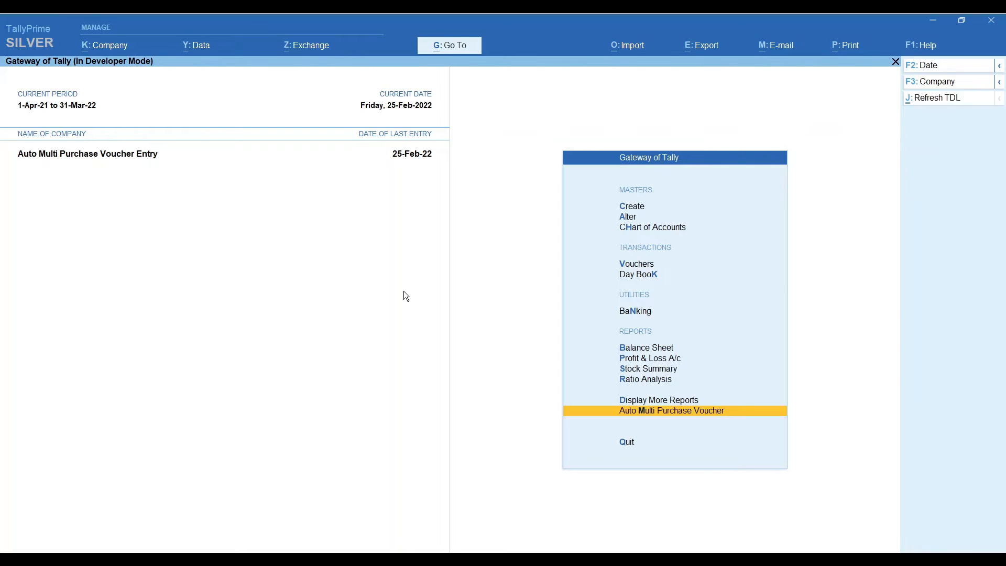
{"action": "key", "text": "d"}
{"action": "type", "text": "al"}
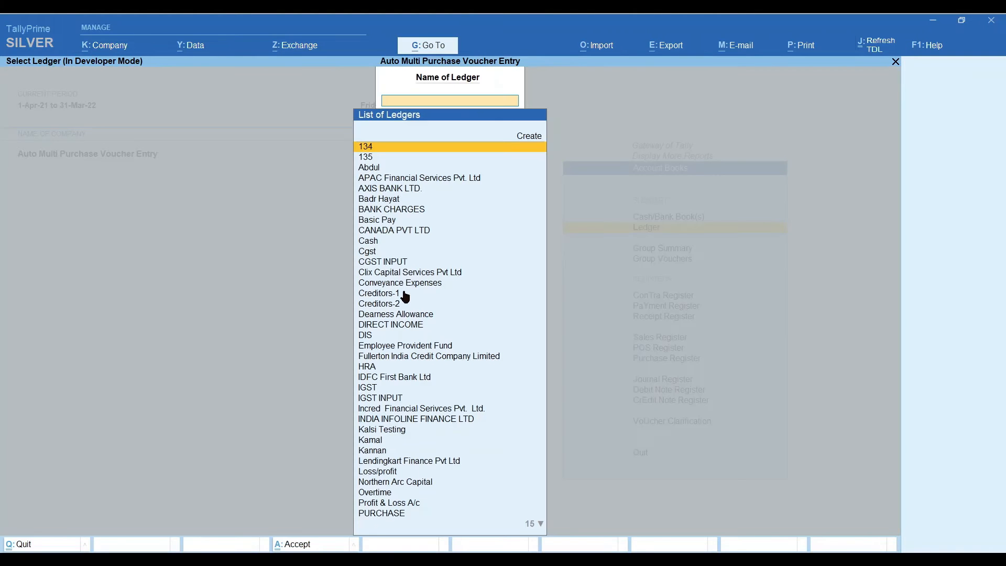
{"action": "type", "text": "kal"}
{"action": "key", "text": "Return"}
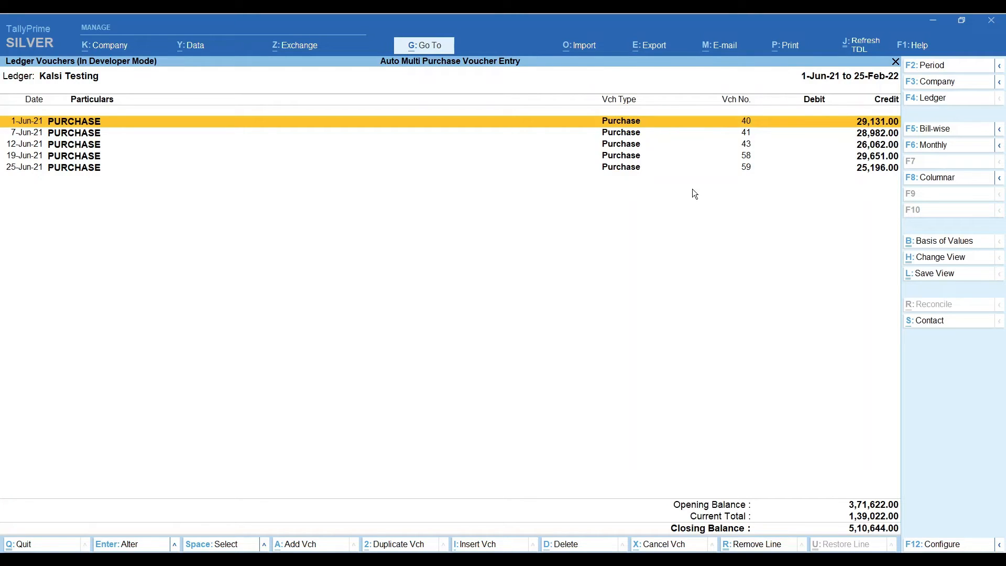
Step: Review the June 2021 purchase vouchers in the Kalsi Testing ledger, then return to the Gateway of Tally
{"action": "key", "text": "Down"}
{"action": "key", "text": "Down"}
{"action": "key", "text": "Down"}
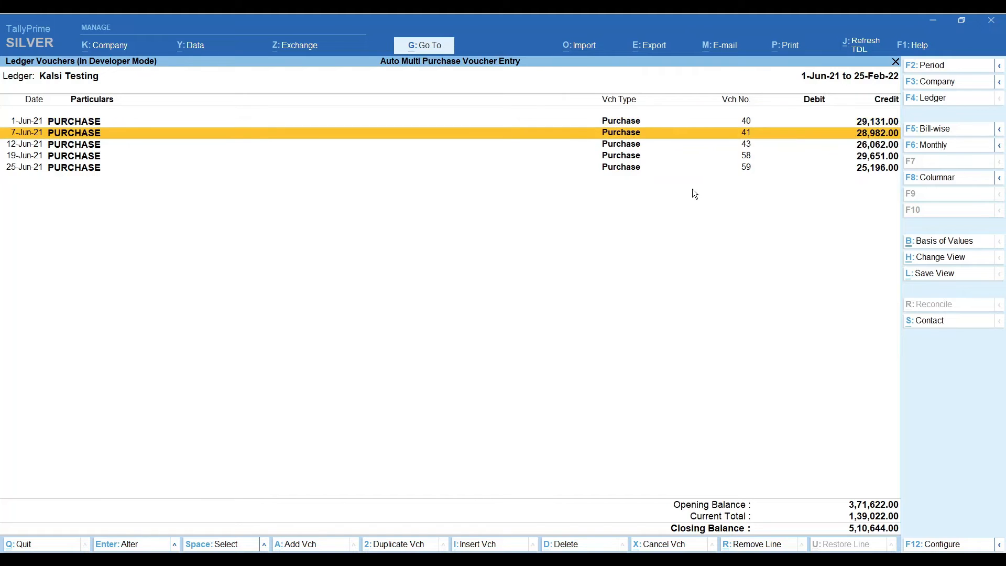
{"action": "key", "text": "Down"}
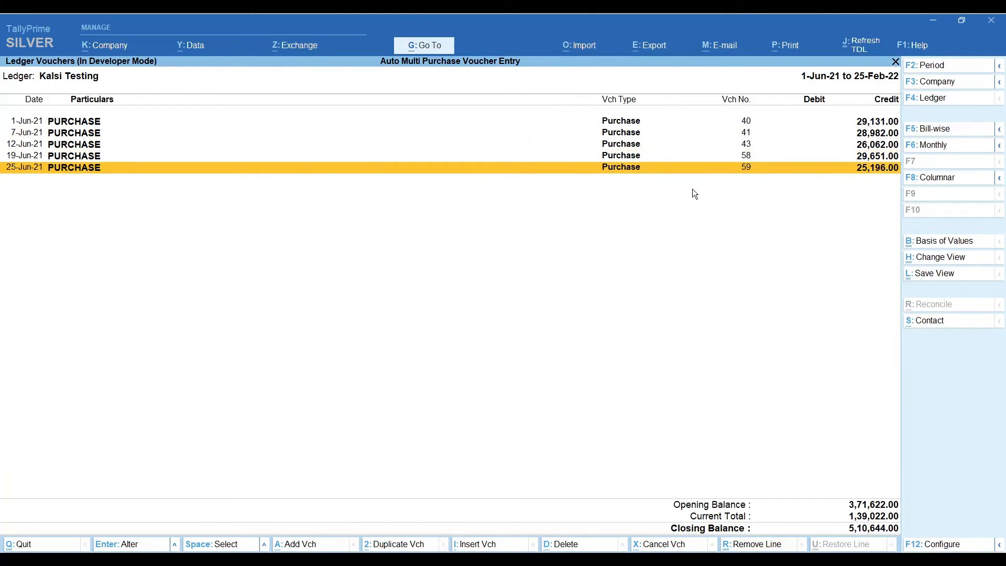
{"action": "key", "text": "Up"}
{"action": "key", "text": "Up"}
{"action": "key", "text": "Up"}
{"action": "key", "text": "Up"}
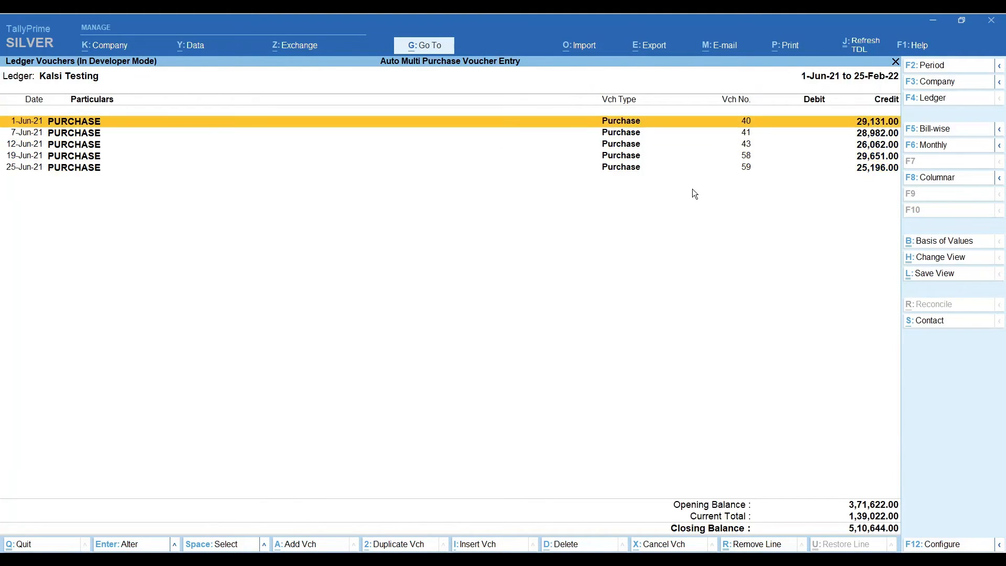
{"action": "key", "text": "Down"}
{"action": "key", "text": "Down"}
{"action": "key", "text": "Down"}
{"action": "key", "text": "Down"}
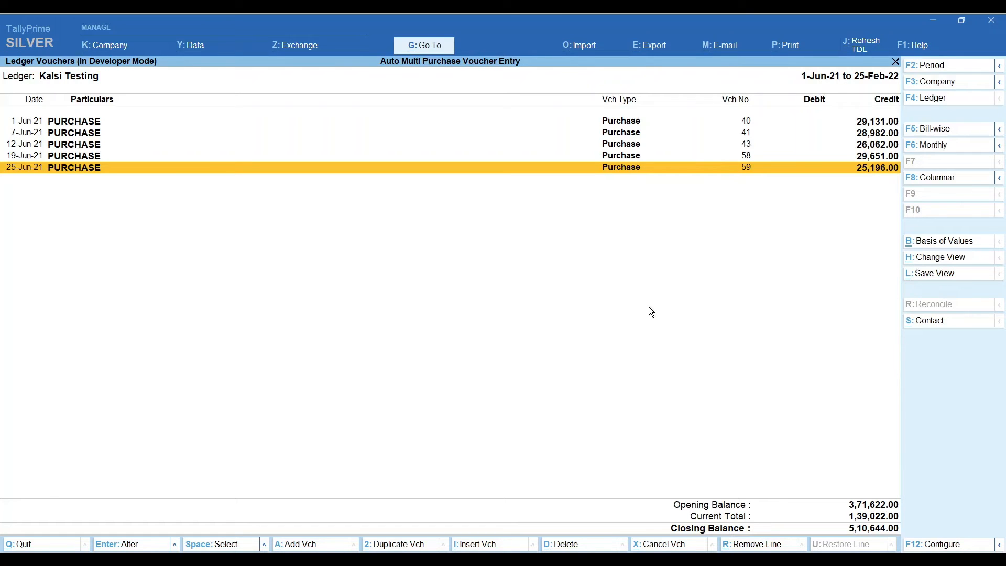
{"action": "key", "text": "Escape"}
{"action": "key", "text": "Escape"}
{"action": "key", "text": "Escape"}
{"action": "key", "text": "Escape"}
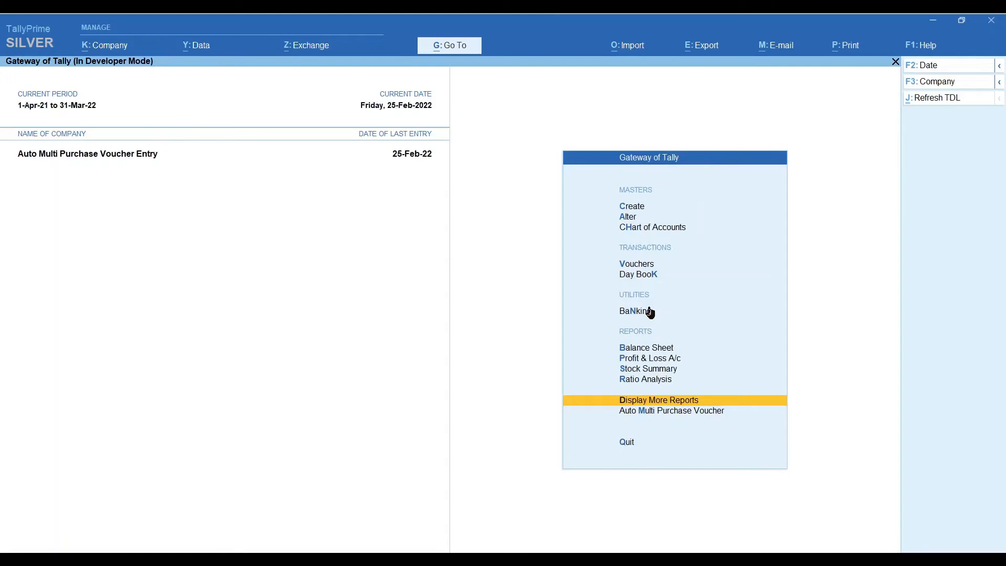
Step: Reopen the Auto Multi Purchase Voucher configuration and set the first voucher date to 1-Apr-21 and the last to 31-Mar-22
{"action": "key", "text": "m"}
{"action": "key", "text": "Return"}
{"action": "key", "text": "Return"}
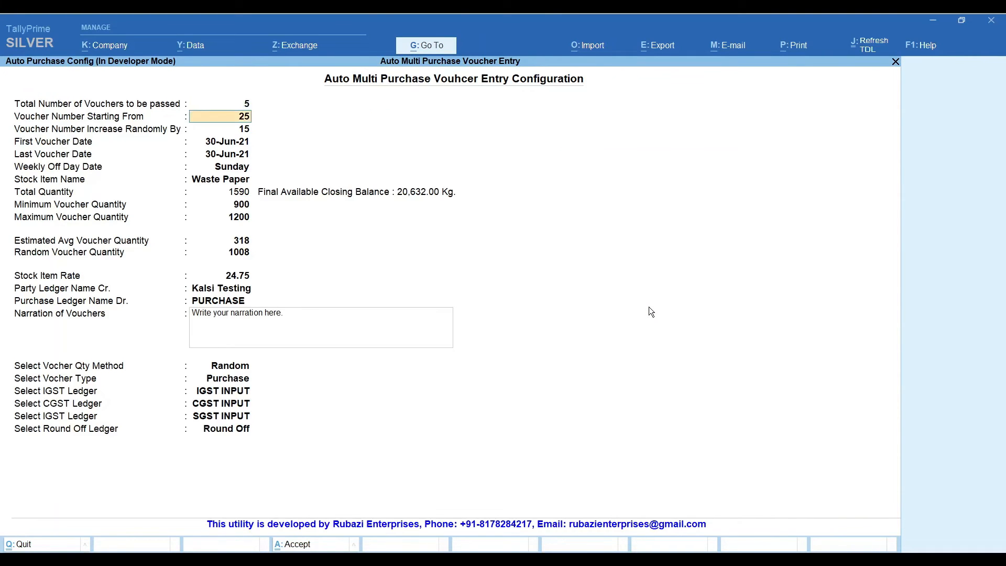
{"action": "key", "text": "Return"}
{"action": "type", "text": "1-4"}
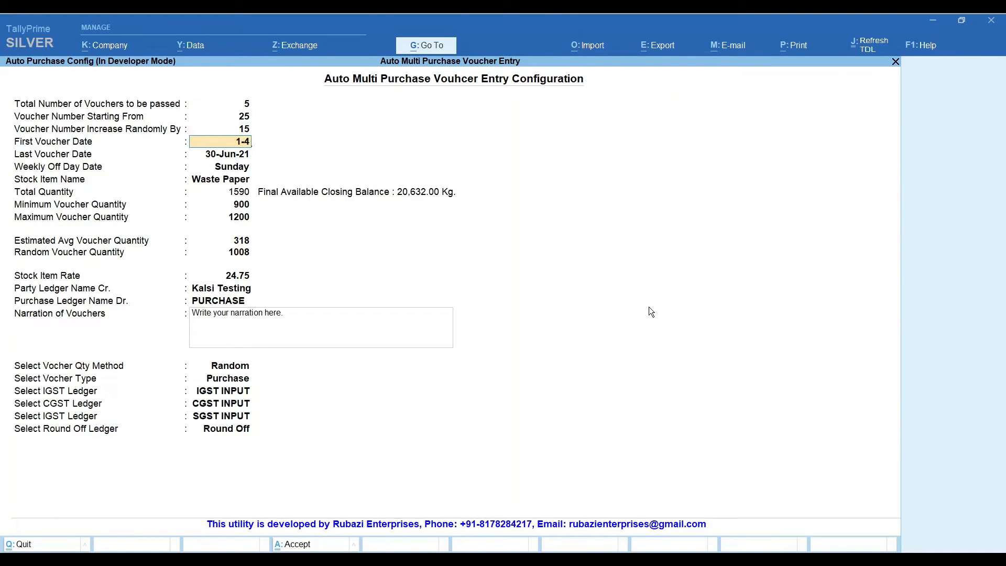
{"action": "type", "text": "-2021"}
{"action": "key", "text": "Return"}
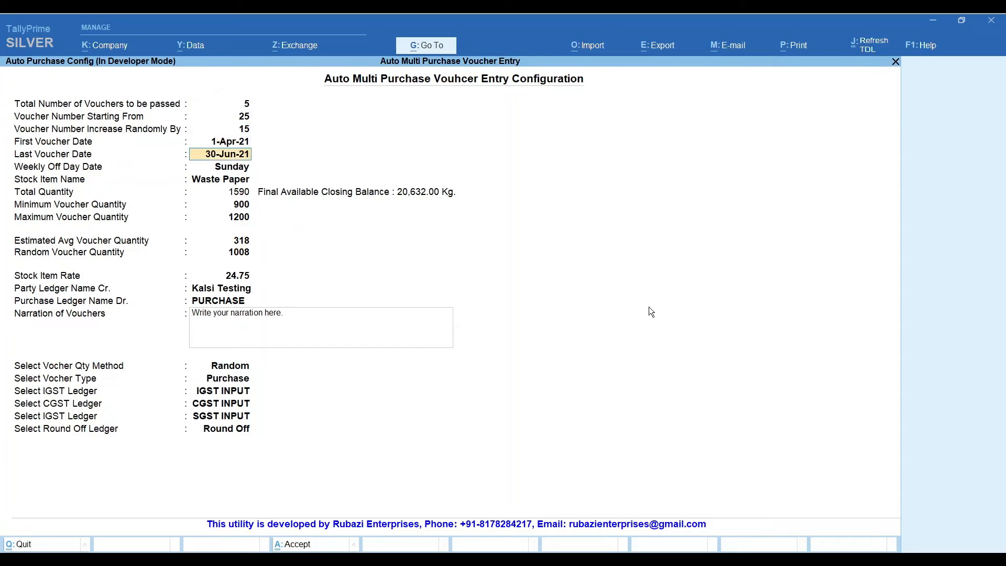
{"action": "type", "text": "31-3-2022"}
{"action": "key", "text": "Return"}
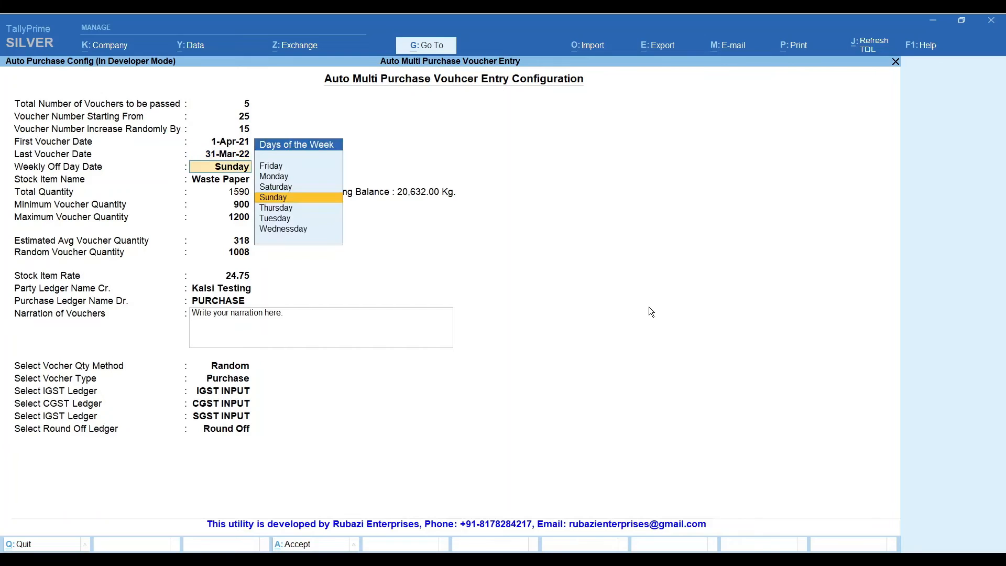
Step: Set the total number of vouchers to be passed to 100
{"action": "key", "text": "Up"}
{"action": "key", "text": "Up"}
{"action": "key", "text": "Up"}
{"action": "key", "text": "Up"}
{"action": "key", "text": "Up"}
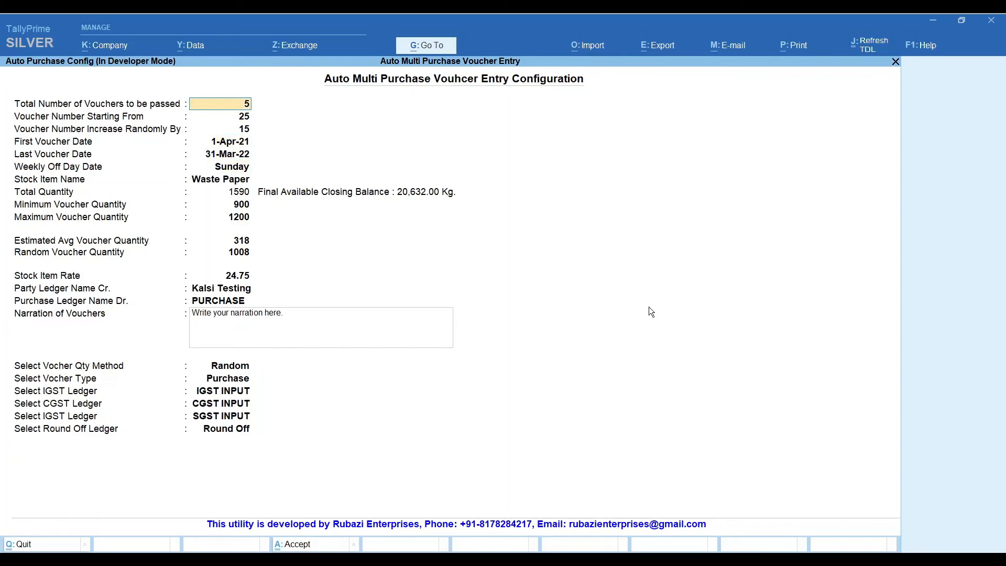
{"action": "type", "text": "100"}
{"action": "key", "text": "Return"}
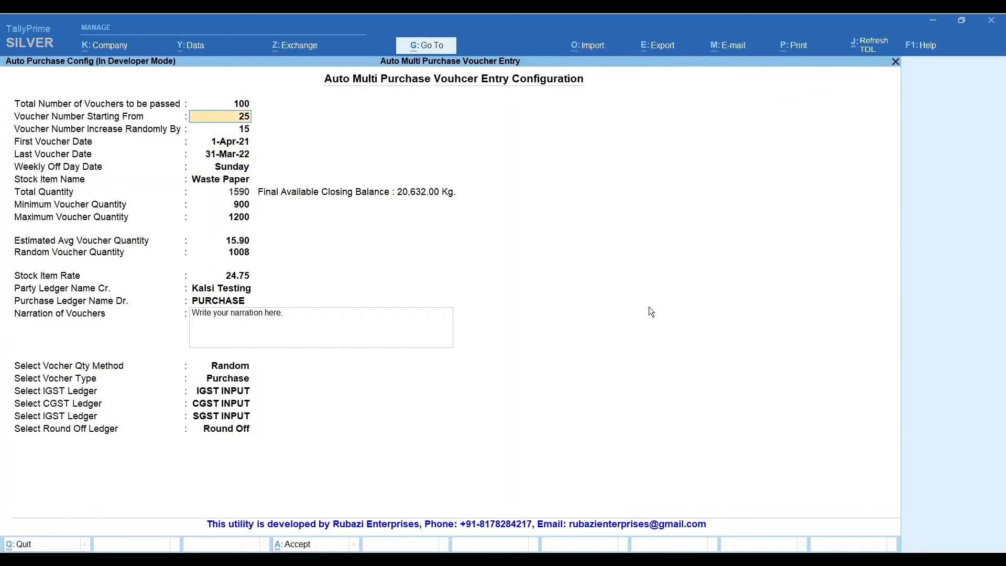
Step: Keep all remaining configuration values and accept the configuration to generate the list of Waste Paper purchase vouchers
{"action": "key", "text": "Return"}
{"action": "key", "text": "Return"}
{"action": "key", "text": "Return"}
{"action": "key", "text": "Return"}
{"action": "key", "text": "Return"}
{"action": "key", "text": "Return"}
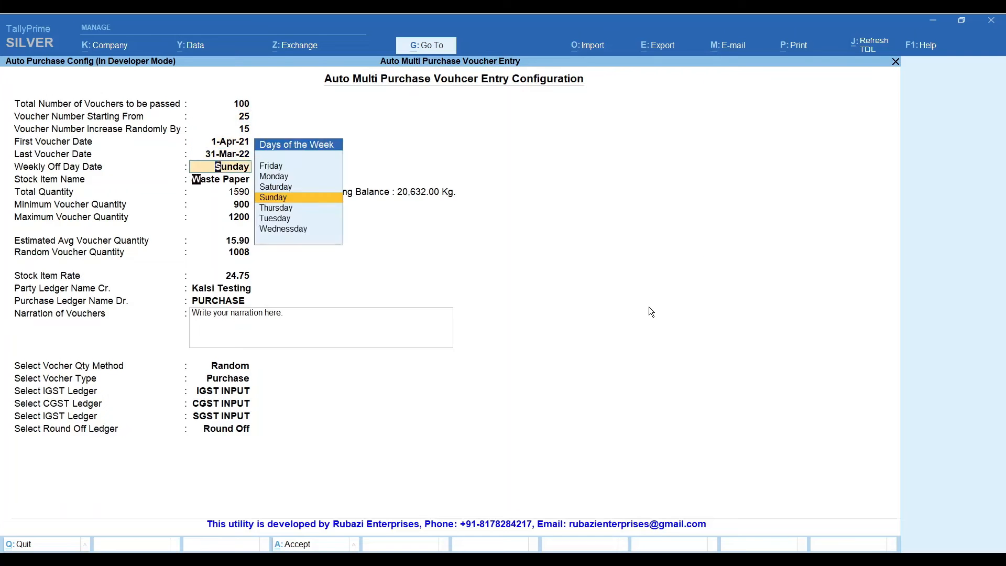
{"action": "key", "text": "ctrl+a"}
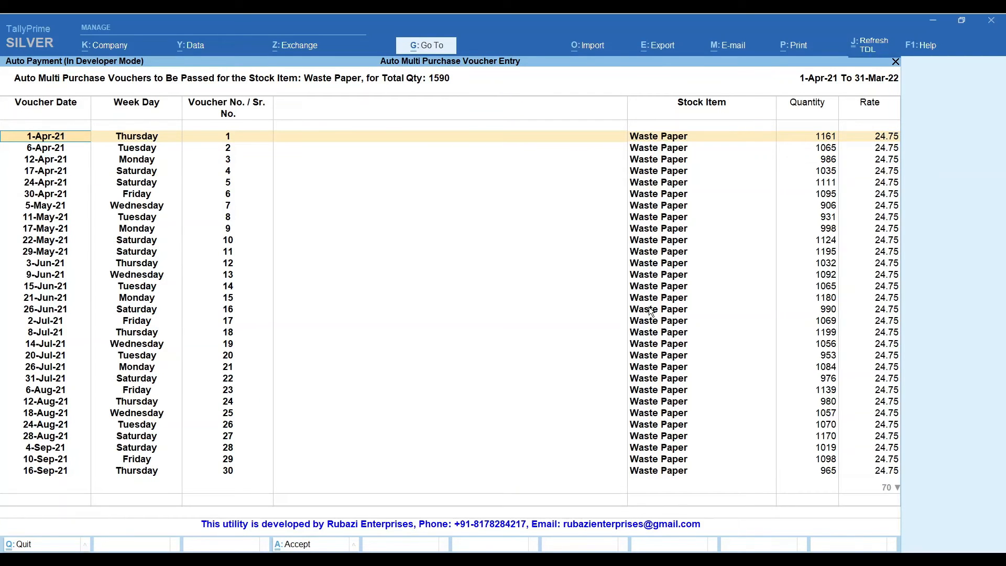
Step: Accept the generated list, confirm the creation of the 100 purchase vouchers and return to the Gateway of Tally
{"action": "key", "text": "ctrl"}
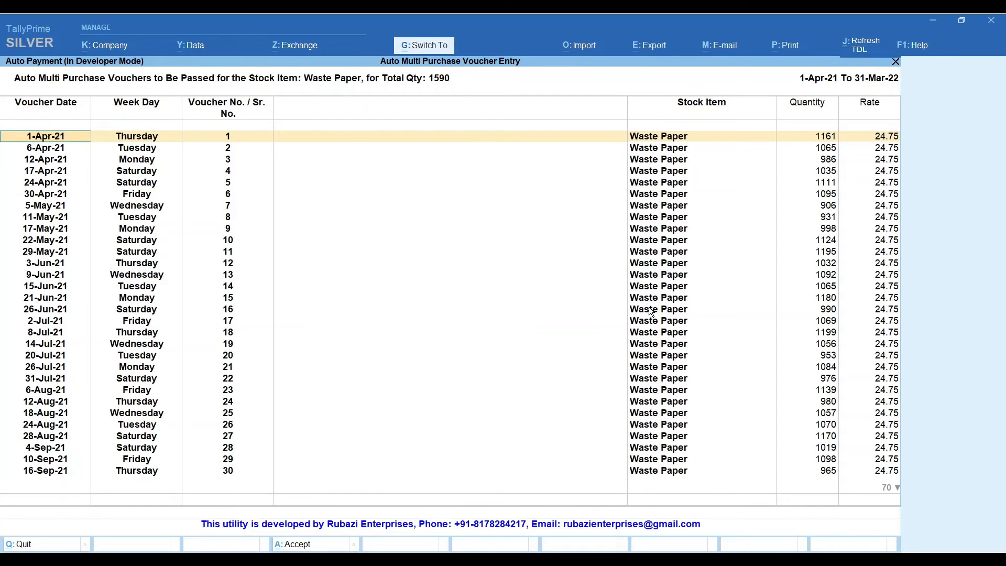
{"action": "key", "text": "ctrl+a"}
{"action": "key", "text": "y"}
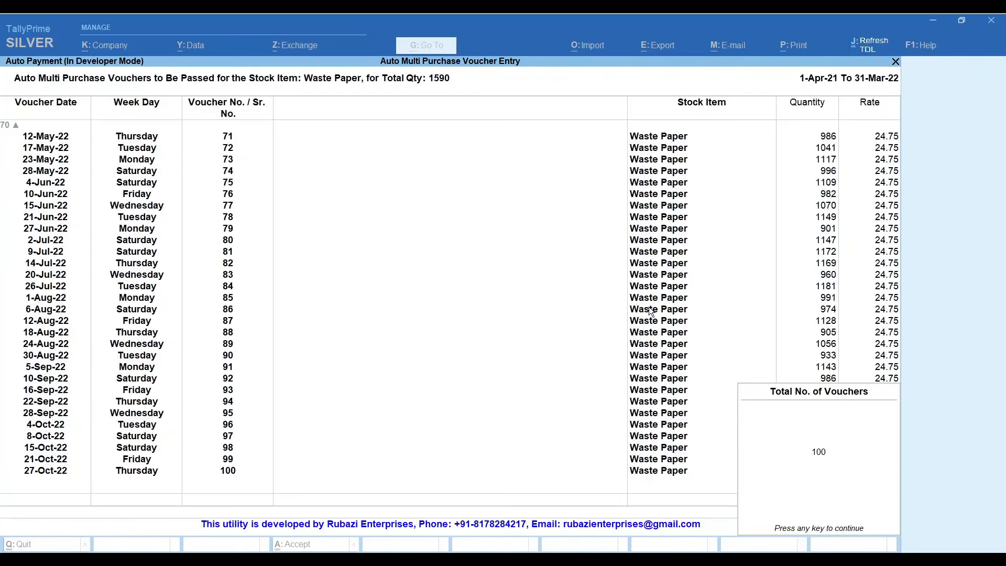
{"action": "key", "text": "Return"}
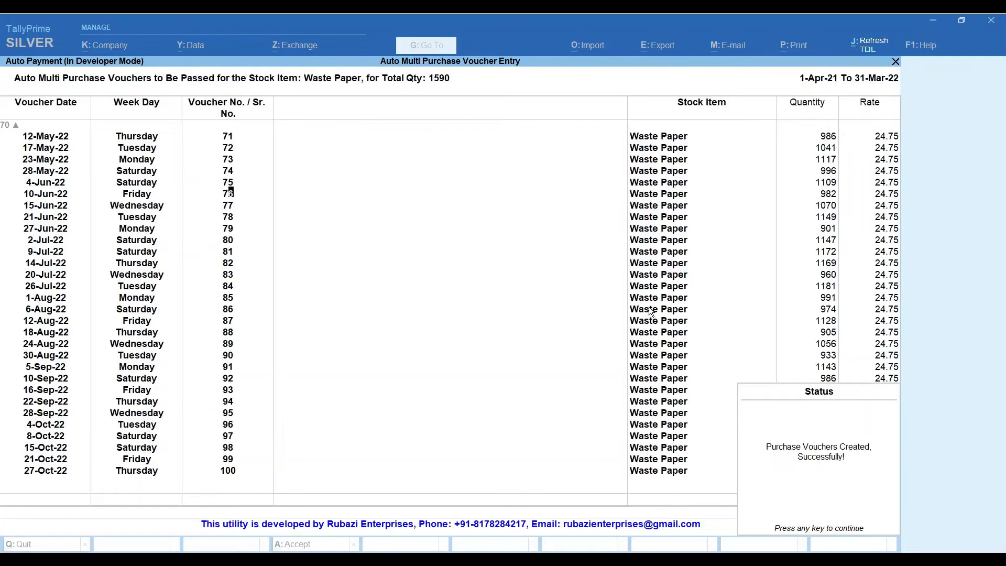
{"action": "key", "text": "Return"}
{"action": "key", "text": "Return"}
{"action": "key", "text": "BackSpace"}
{"action": "key", "text": "Escape"}
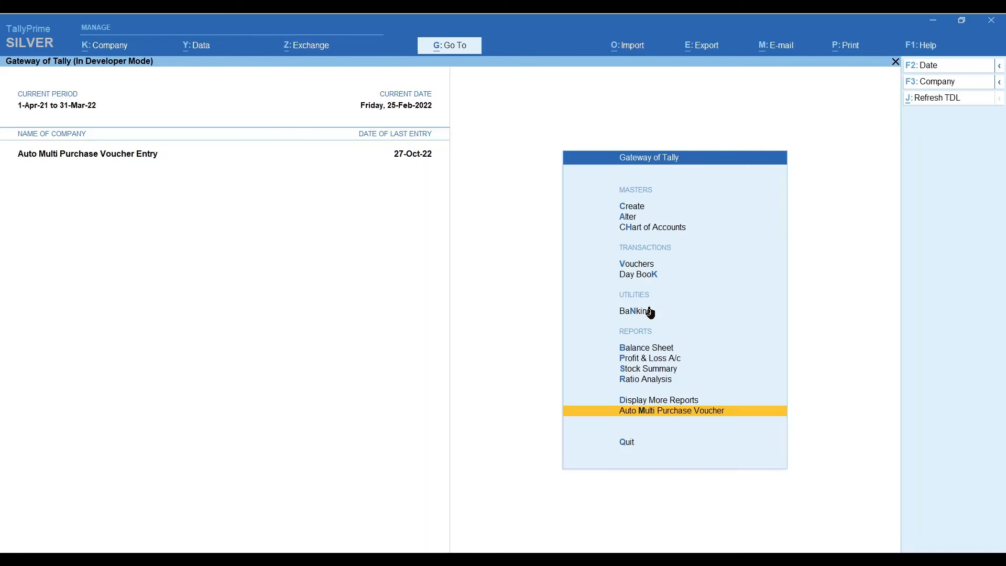
Step: Open the Kalsi Testing ledger and clear both period dates to list vouchers from 1-Apr-21 to 31-Mar-22
{"action": "type", "text": "dalkat"}
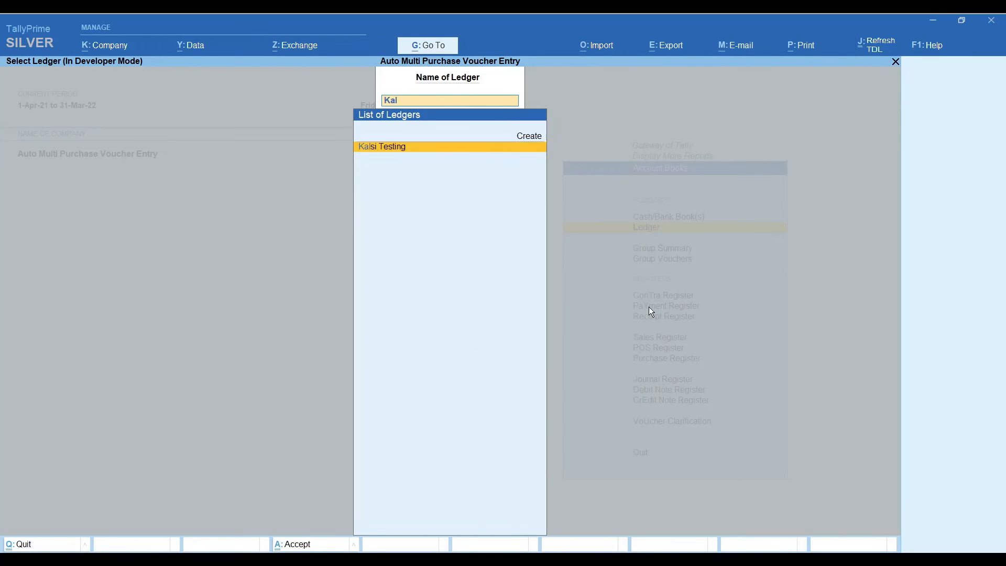
{"action": "key", "text": "Return"}
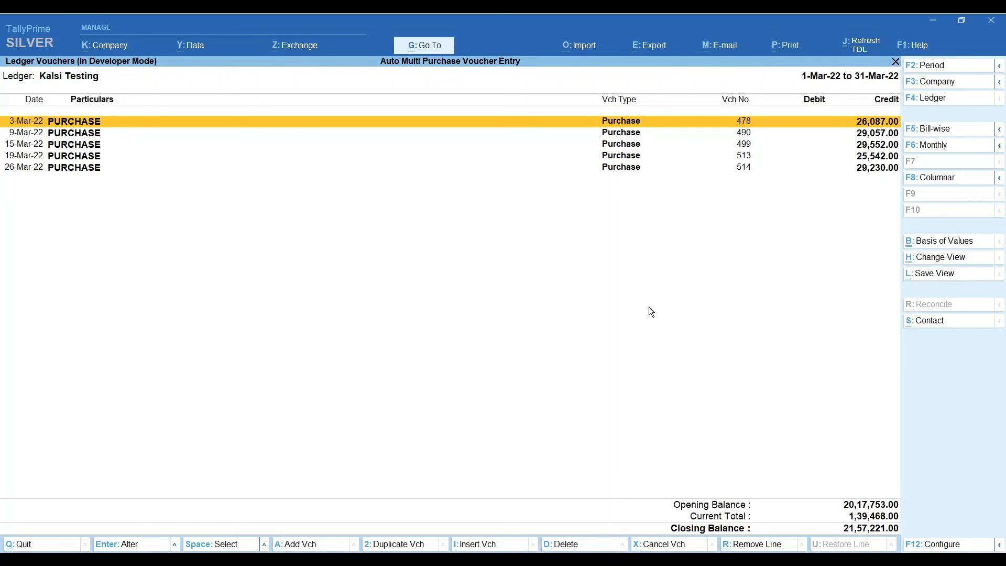
{"action": "key", "text": "F2"}
{"action": "key", "text": "BackSpace"}
{"action": "key", "text": "Return"}
{"action": "key", "text": "BackSpace"}
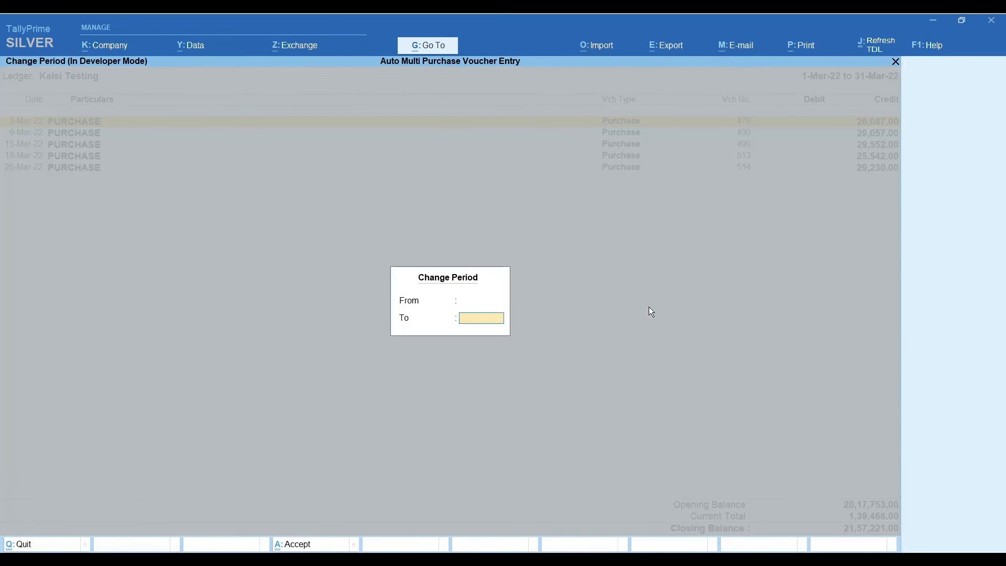
{"action": "key", "text": "Return"}
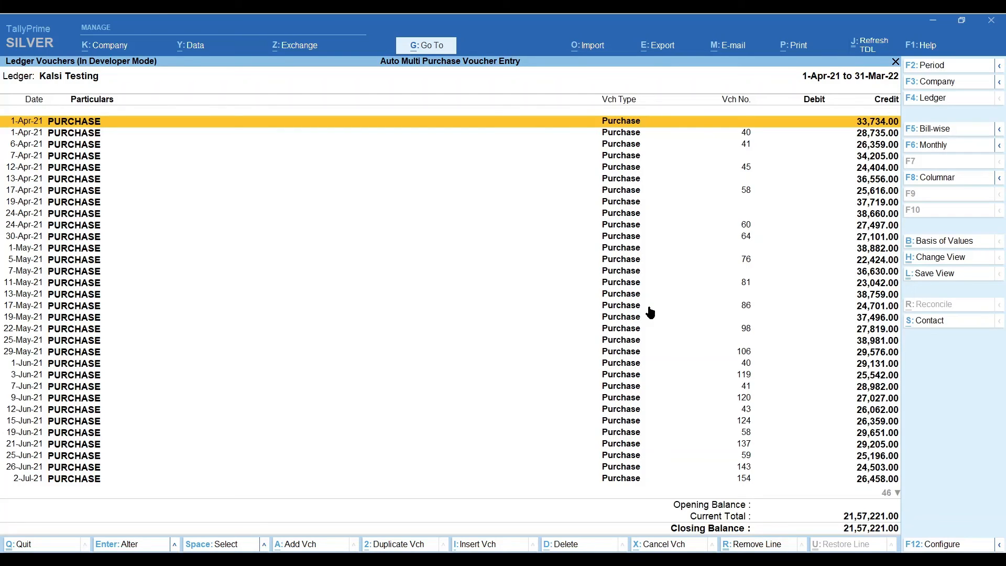
Step: Look through the dates, voucher numbers and amounts of the year's purchase vouchers in the Kalsi Testing ledger
{"action": "key", "text": "Down"}
{"action": "key", "text": "Down"}
{"action": "key", "text": "Down"}
{"action": "key", "text": "Down"}
{"action": "key", "text": "Down"}
{"action": "key", "text": "Down"}
{"action": "key", "text": "Down"}
{"action": "key", "text": "Down"}
{"action": "key", "text": "Down"}
{"action": "key", "text": "Down"}
{"action": "key", "text": "Down"}
{"action": "key", "text": "Down"}
{"action": "key", "text": "Down"}
{"action": "key", "text": "Down"}
{"action": "key", "text": "Down"}
{"action": "key", "text": "Down"}
{"action": "key", "text": "Down"}
{"action": "key", "text": "Down"}
{"action": "key", "text": "Down"}
{"action": "key", "text": "Down"}
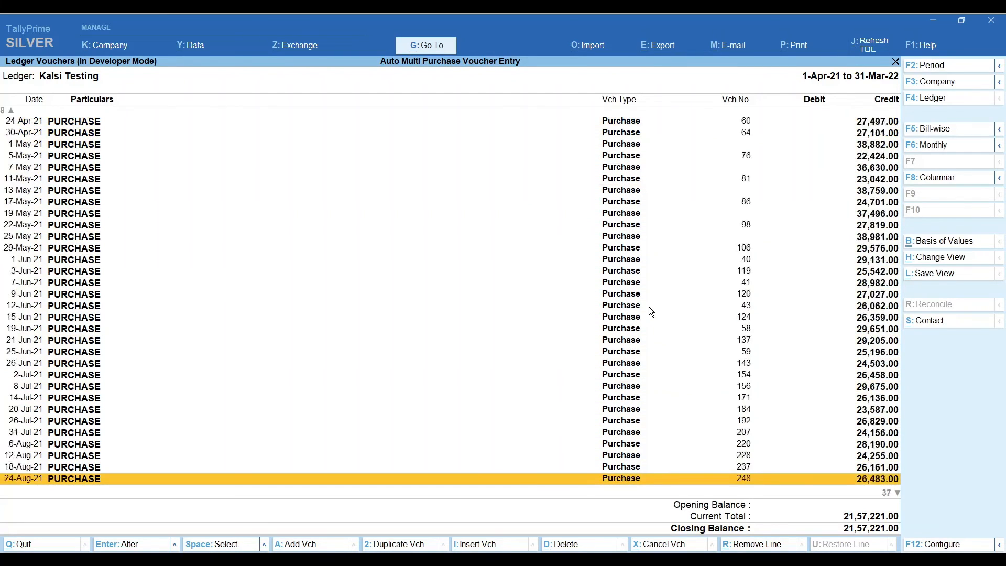
{"action": "key", "text": "Down"}
{"action": "key", "text": "Down"}
{"action": "key", "text": "Down"}
{"action": "key", "text": "Down"}
{"action": "key", "text": "Down"}
{"action": "key", "text": "Down"}
{"action": "key", "text": "Down"}
{"action": "key", "text": "Down"}
{"action": "key", "text": "Down"}
{"action": "key", "text": "Down"}
{"action": "key", "text": "Down"}
{"action": "key", "text": "Down"}
{"action": "key", "text": "Down"}
{"action": "key", "text": "Down"}
{"action": "key", "text": "Down"}
{"action": "key", "text": "Down"}
{"action": "key", "text": "Down"}
{"action": "key", "text": "Down"}
{"action": "key", "text": "Down"}
{"action": "key", "text": "Down"}
{"action": "key", "text": "Up"}
{"action": "key", "text": "Up"}
{"action": "key", "text": "Up"}
{"action": "key", "text": "Up"}
{"action": "key", "text": "Up"}
{"action": "key", "text": "Up"}
{"action": "key", "text": "Up"}
{"action": "key", "text": "Up"}
{"action": "key", "text": "Up"}
{"action": "key", "text": "Up"}
{"action": "key", "text": "Up"}
{"action": "key", "text": "Up"}
{"action": "key", "text": "Up"}
{"action": "key", "text": "Up"}
{"action": "key", "text": "Up"}
{"action": "key", "text": "Up"}
{"action": "key", "text": "Up"}
{"action": "key", "text": "Up"}
{"action": "key", "text": "Up"}
{"action": "key", "text": "Up"}
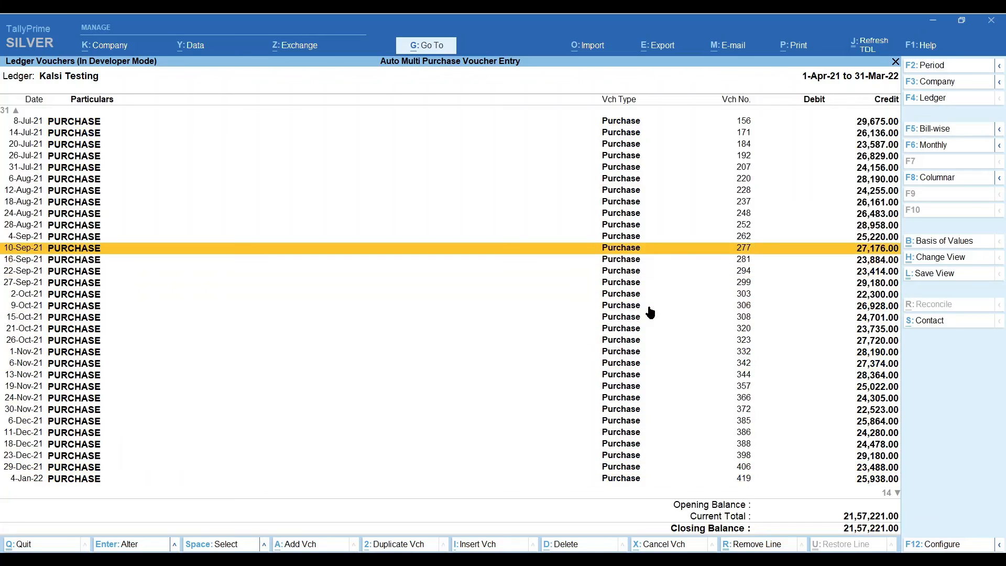
Step: Inspect the purchase vouchers dated 10-Sep-21 and 16-Sep-21, quitting each without changes
{"action": "key", "text": "Return"}
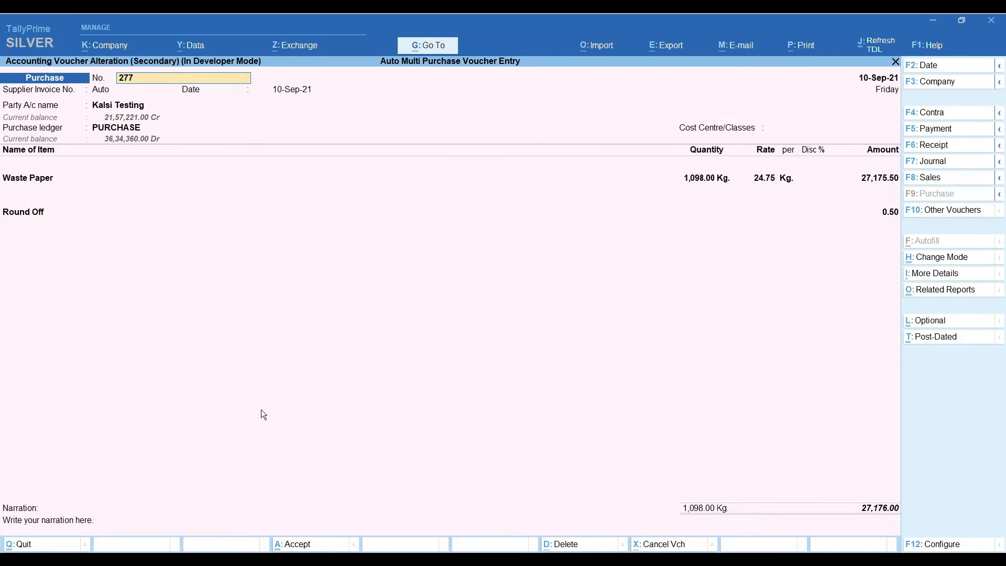
{"action": "key", "text": "BackSpace"}
{"action": "key", "text": "Escape"}
{"action": "key", "text": "y"}
{"action": "key", "text": "Down"}
{"action": "key", "text": "Return"}
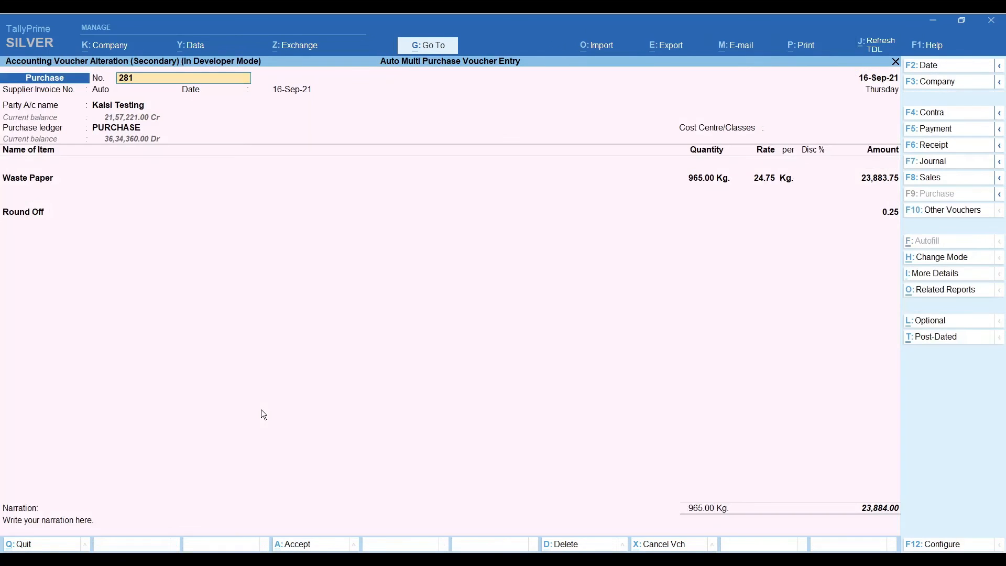
{"action": "key", "text": "BackSpace"}
{"action": "key", "text": "Escape"}
{"action": "key", "text": "y"}
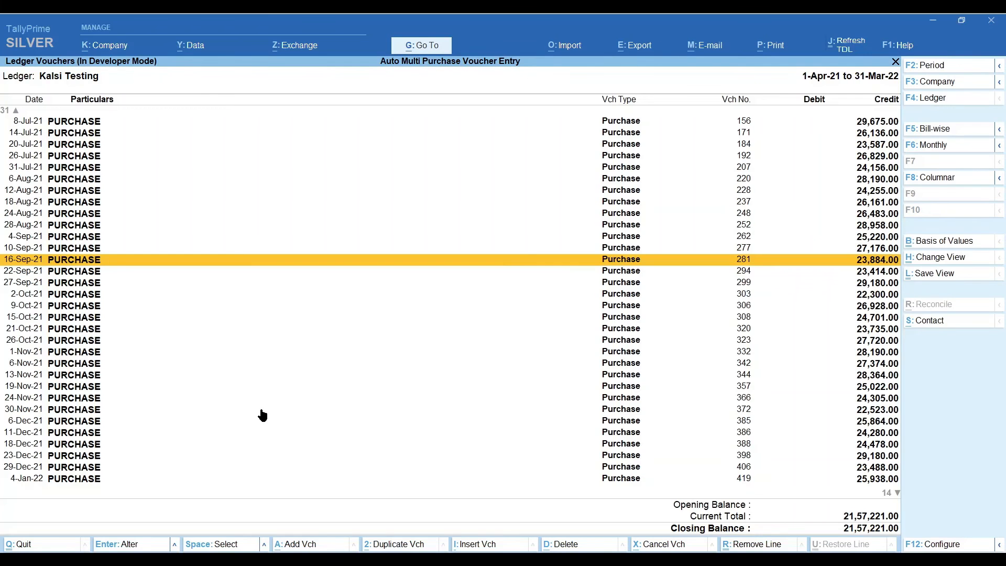
Step: Inspect the purchase vouchers dated 22-Sep-21 and 2-Oct-21, then quit the ledger report back to the Gateway of Tally
{"action": "key", "text": "Down"}
{"action": "key", "text": "Return"}
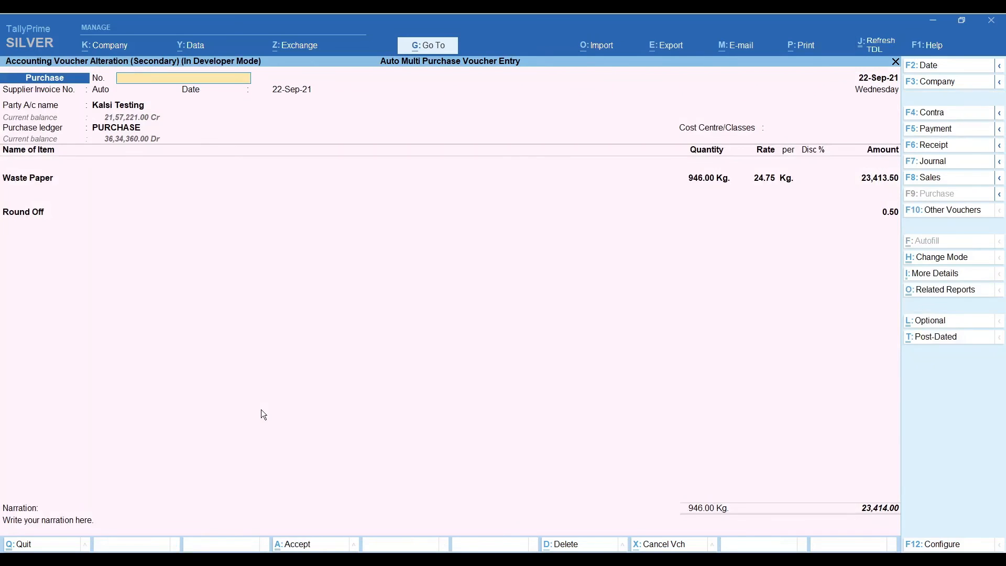
{"action": "key", "text": "Escape"}
{"action": "key", "text": "Return"}
{"action": "key", "text": "Down"}
{"action": "key", "text": "Down"}
{"action": "key", "text": "Return"}
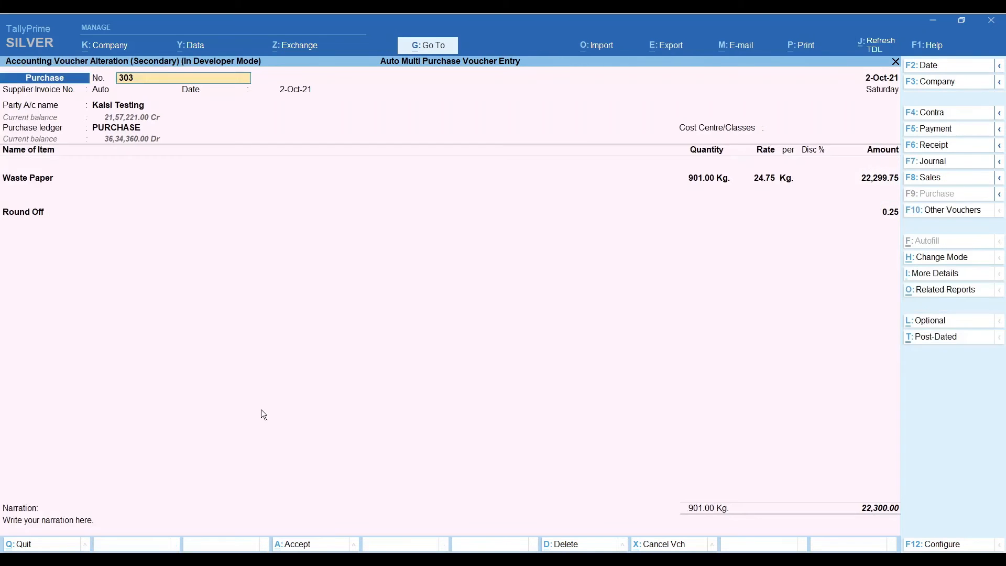
{"action": "key", "text": "Escape"}
{"action": "key", "text": "Return"}
{"action": "key", "text": "Escape"}
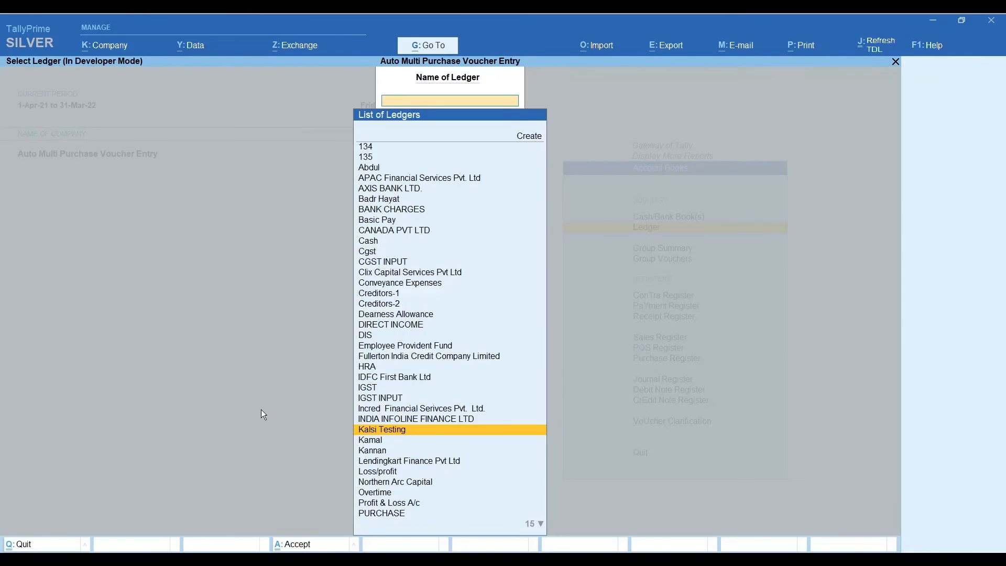
{"action": "key", "text": "Escape"}
{"action": "key", "text": "Escape"}
{"action": "key", "text": "Escape"}
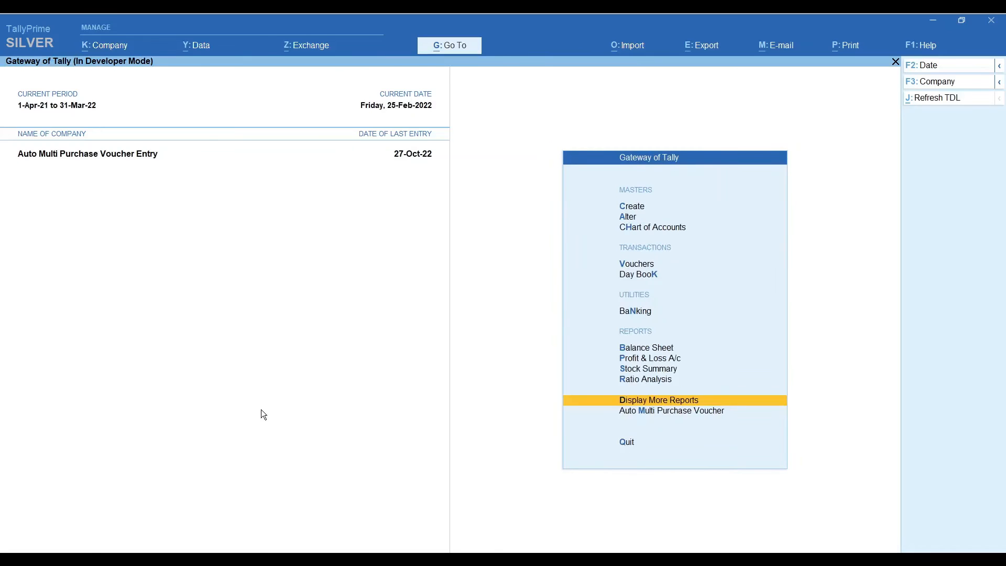
Step: Open the Auto Multi Purchase Voucher configuration and choose Finished Goods-1 as the stock item, keeping the voucher dates and the Sunday weekly off day
{"action": "key", "text": "m"}
{"action": "key", "text": "Return"}
{"action": "key", "text": "Return"}
{"action": "key", "text": "Return"}
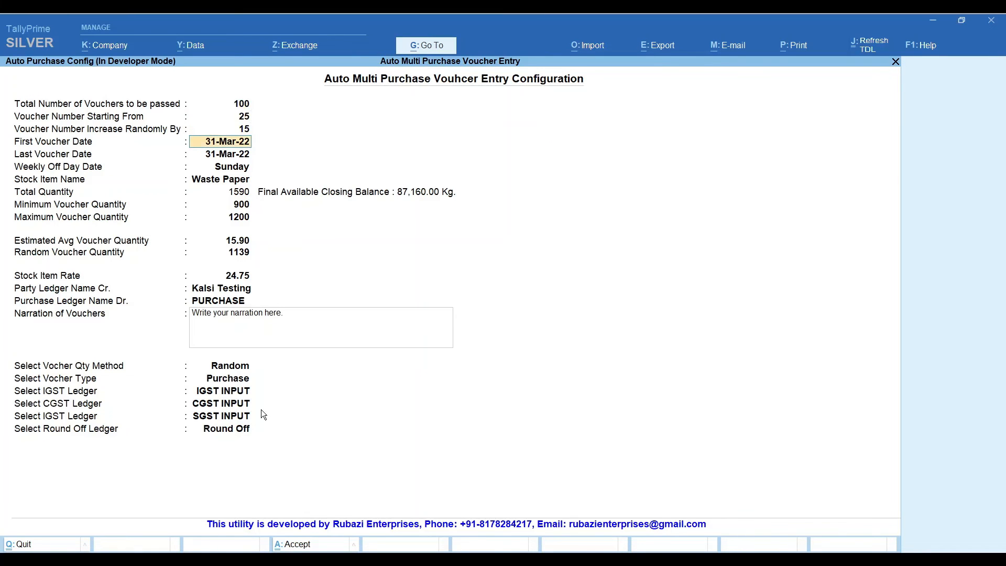
{"action": "key", "text": "Return"}
{"action": "key", "text": "Return"}
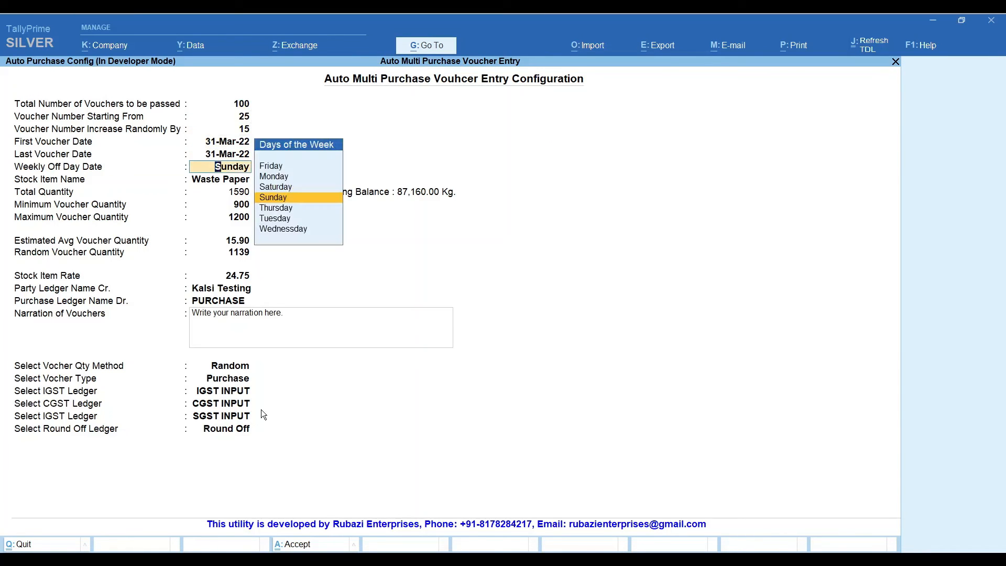
{"action": "key", "text": "Return"}
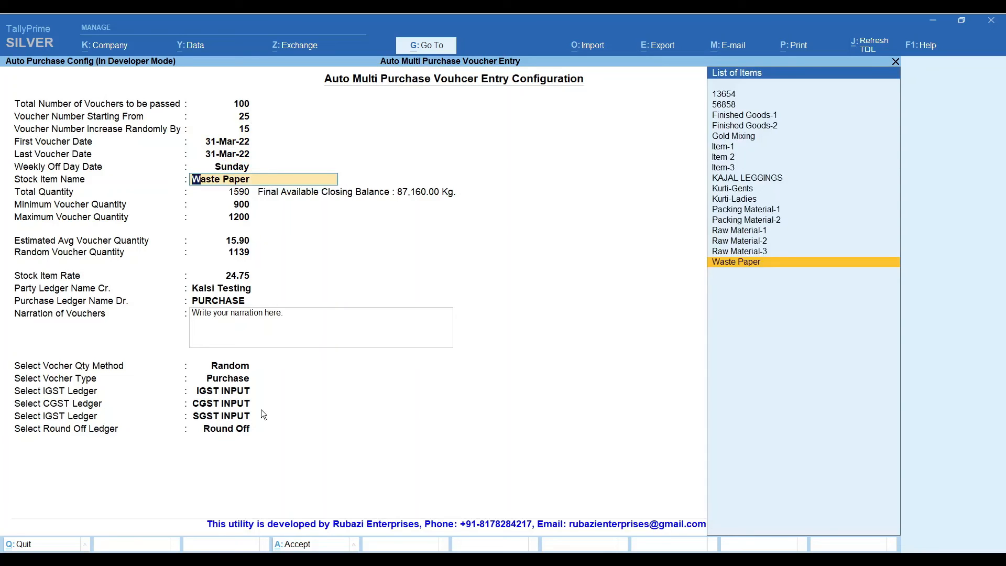
{"action": "key", "text": "Up"}
{"action": "key", "text": "Up"}
{"action": "key", "text": "Up"}
{"action": "key", "text": "Up"}
{"action": "key", "text": "Up"}
{"action": "key", "text": "Up"}
{"action": "key", "text": "Up"}
{"action": "key", "text": "Up"}
{"action": "key", "text": "Up"}
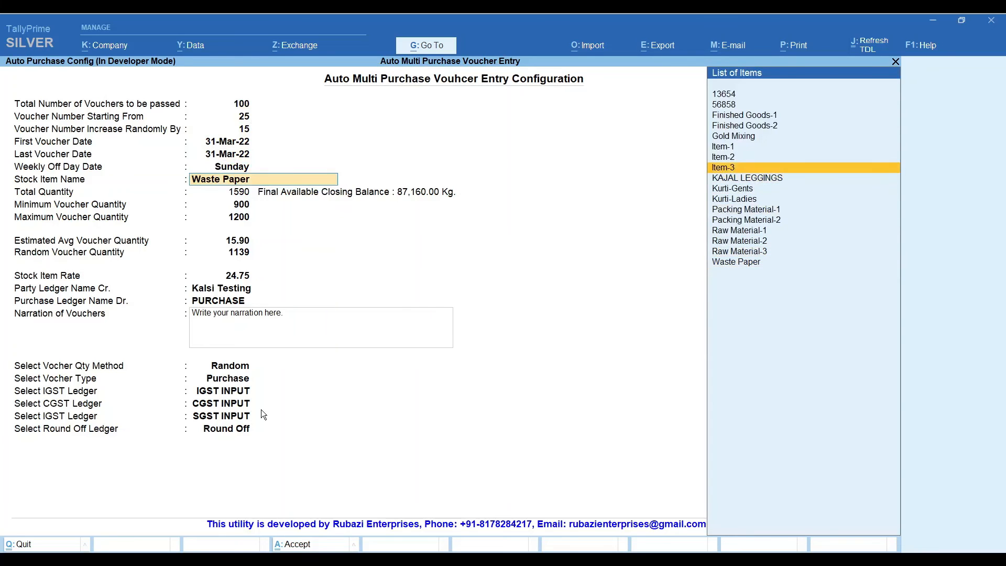
{"action": "key", "text": "Up"}
{"action": "key", "text": "Up"}
{"action": "key", "text": "Up"}
{"action": "key", "text": "Up"}
{"action": "key", "text": "Up"}
{"action": "key", "text": "Return"}
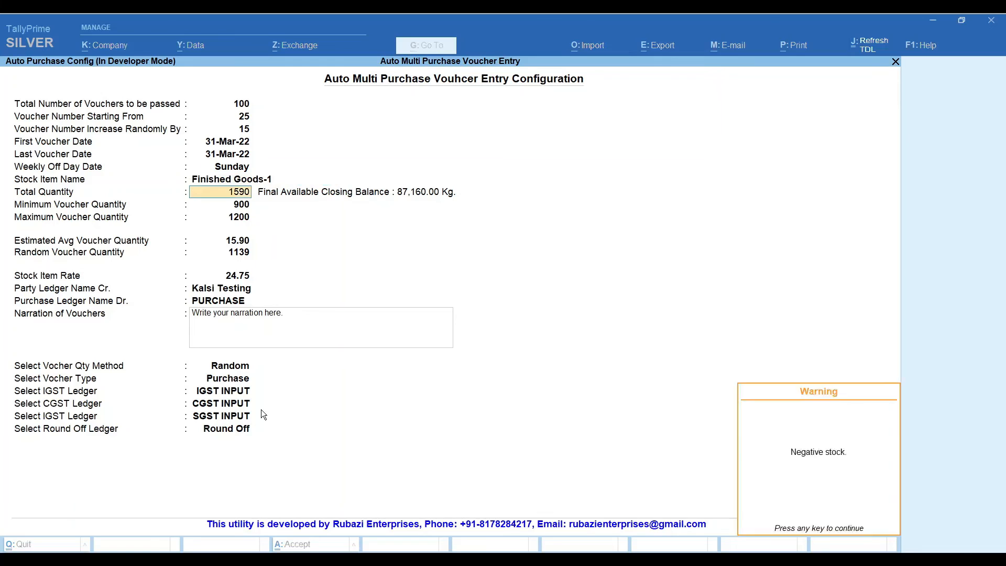
Step: Dismiss the stock warning, go back to the start of the configuration and set the total number of vouchers to 2
{"action": "key", "text": "Return"}
{"action": "key", "text": "Return"}
{"action": "key", "text": "Return"}
{"action": "key", "text": "Return"}
{"action": "key", "text": "Return"}
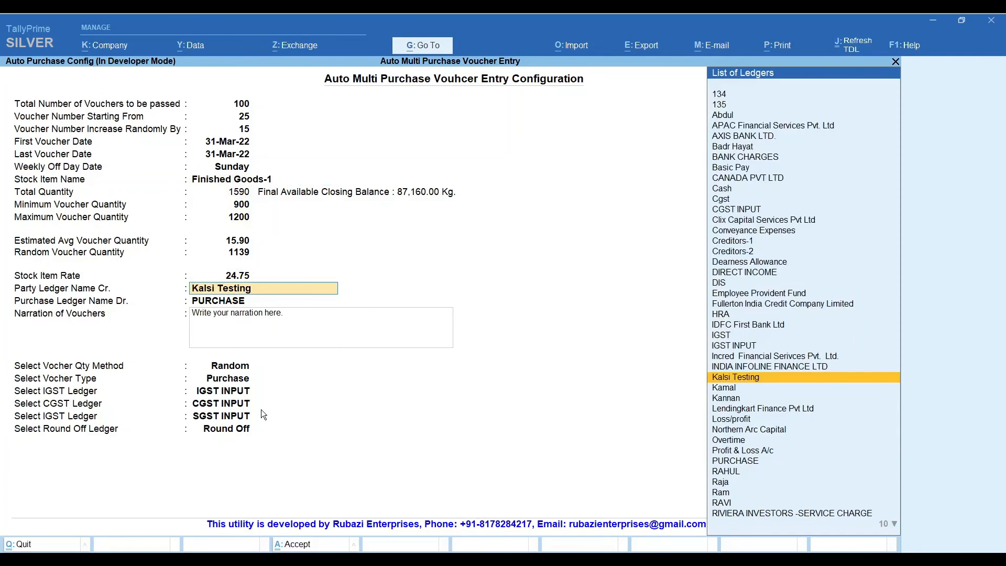
{"action": "key", "text": "BackSpace"}
{"action": "key", "text": "BackSpace"}
{"action": "key", "text": "BackSpace"}
{"action": "key", "text": "BackSpace"}
{"action": "key", "text": "BackSpace"}
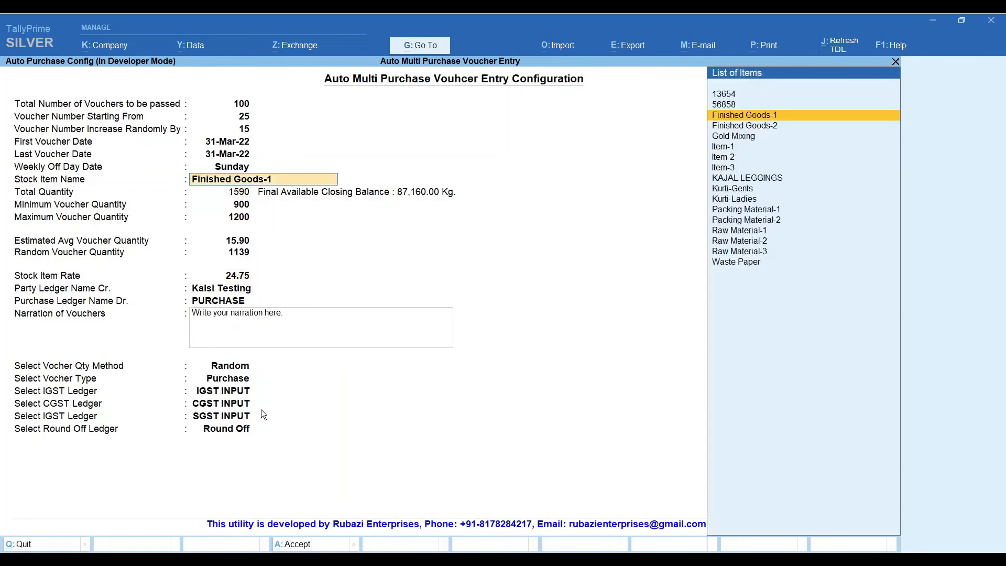
{"action": "key", "text": "BackSpace"}
{"action": "key", "text": "BackSpace"}
{"action": "key", "text": "BackSpace"}
{"action": "key", "text": "BackSpace"}
{"action": "key", "text": "BackSpace"}
{"action": "key", "text": "BackSpace"}
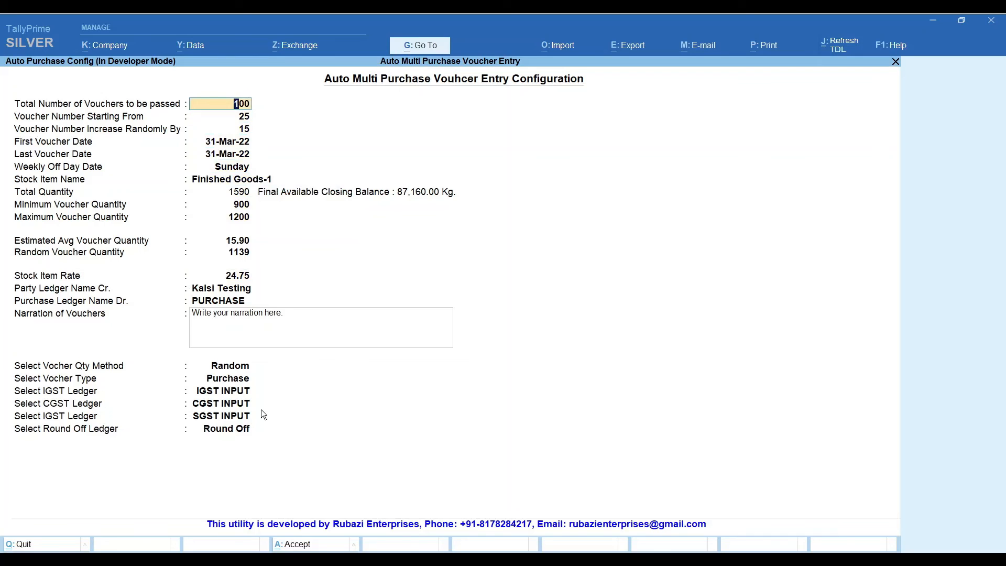
{"action": "type", "text": "2"}
{"action": "key", "text": "Return"}
Step: Set the party ledger to Creditors-1, keeping the numbering, dates, stock item, quantity limits and rate
{"action": "key", "text": "Return"}
{"action": "key", "text": "Return"}
{"action": "key", "text": "Return"}
{"action": "key", "text": "Return"}
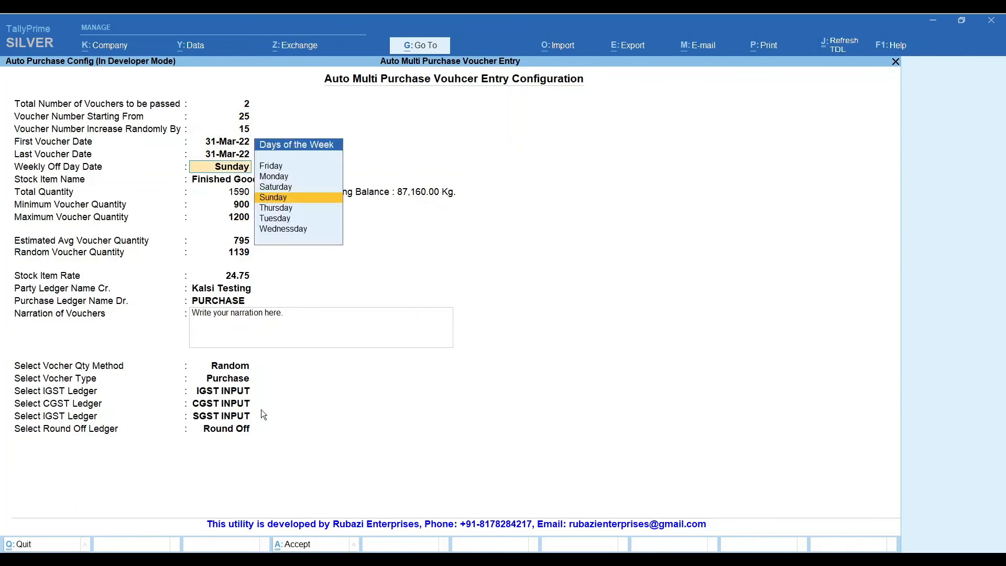
{"action": "key", "text": "Return"}
{"action": "key", "text": "Return"}
{"action": "key", "text": "Return"}
{"action": "key", "text": "Return"}
{"action": "key", "text": "Return"}
{"action": "key", "text": "Return"}
{"action": "type", "text": "C"}
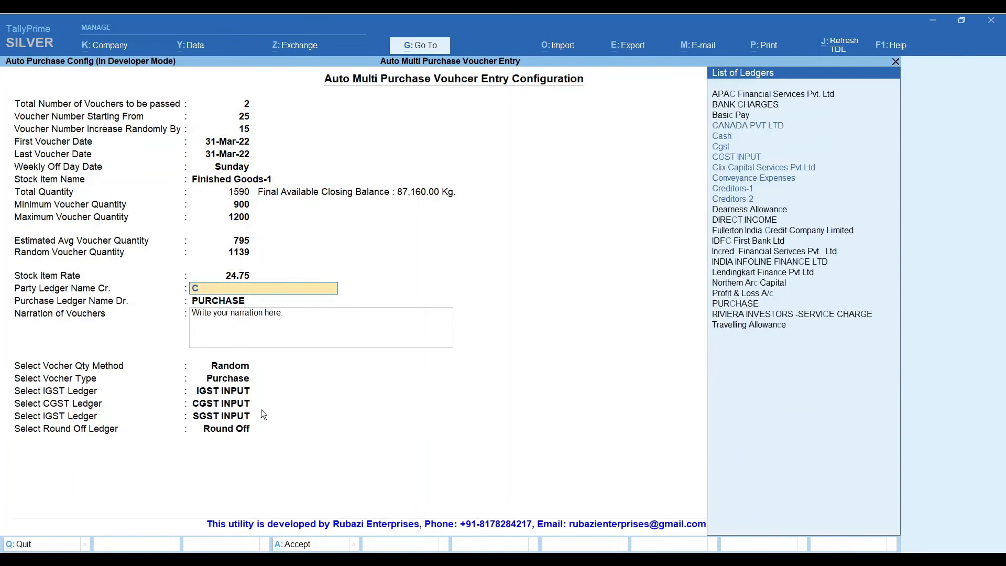
{"action": "type", "text": "re"}
{"action": "key", "text": "Return"}
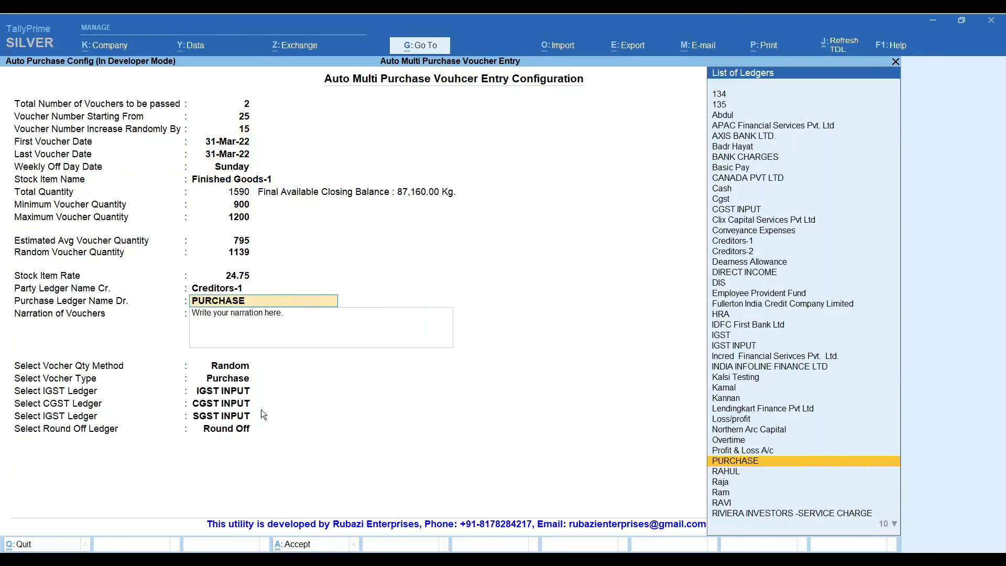
Step: Accept the configuration with the PURCHASE ledger and create the listed Finished Goods-1 purchase vouchers
{"action": "key", "text": "Return"}
{"action": "key", "text": "Return"}
{"action": "key", "text": "Return"}
{"action": "key", "text": "ctrl+a"}
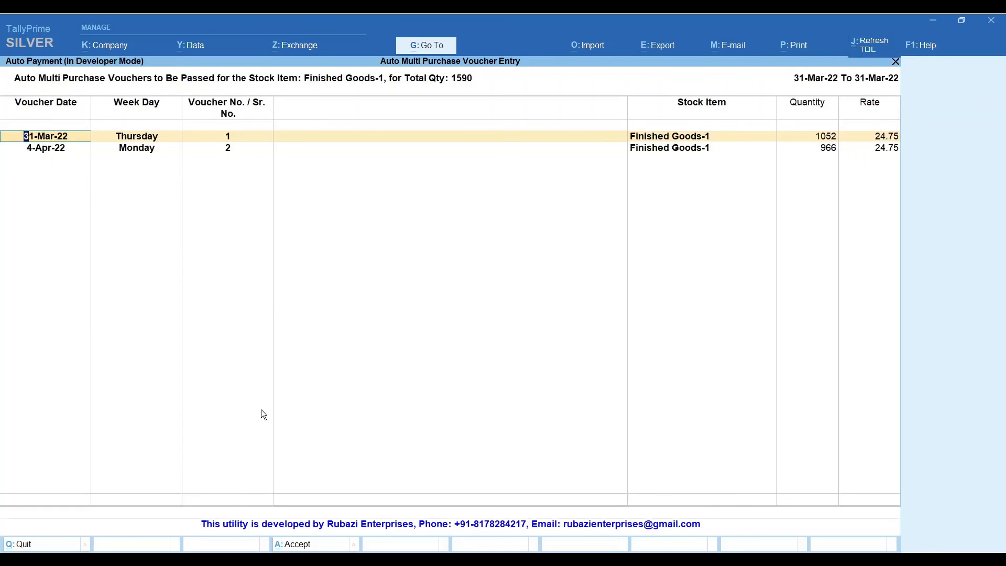
{"action": "key", "text": "ctrl+a"}
{"action": "key", "text": "y"}
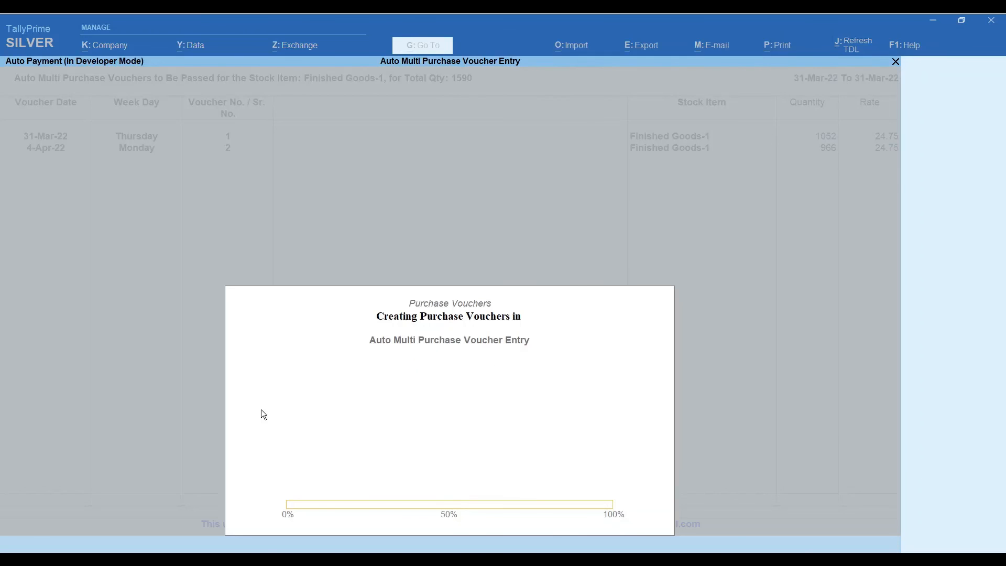
{"action": "key", "text": "Return"}
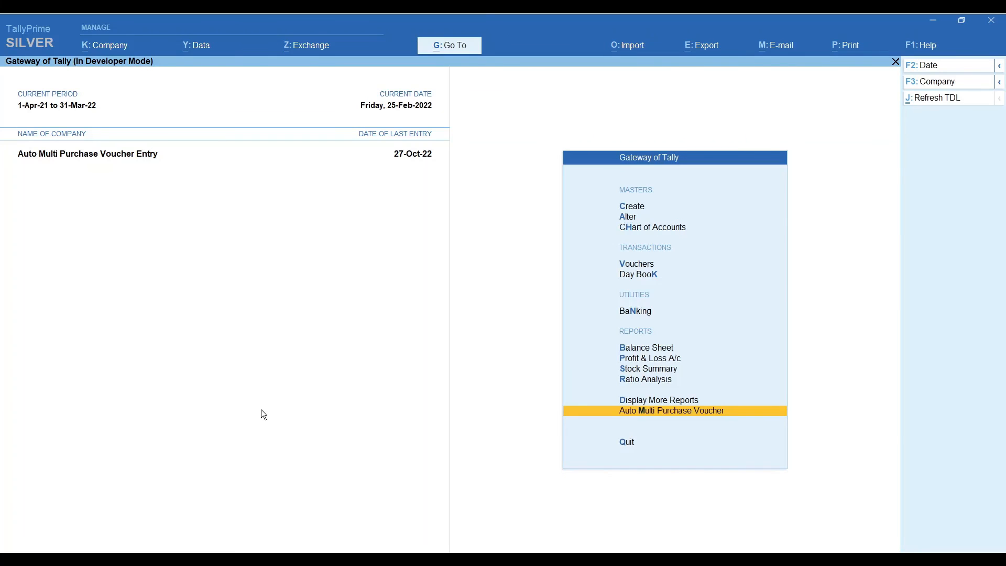
Step: Open the ledger voucher report for Creditors-1
{"action": "key", "text": "Return"}
{"action": "type", "text": "Cre"}
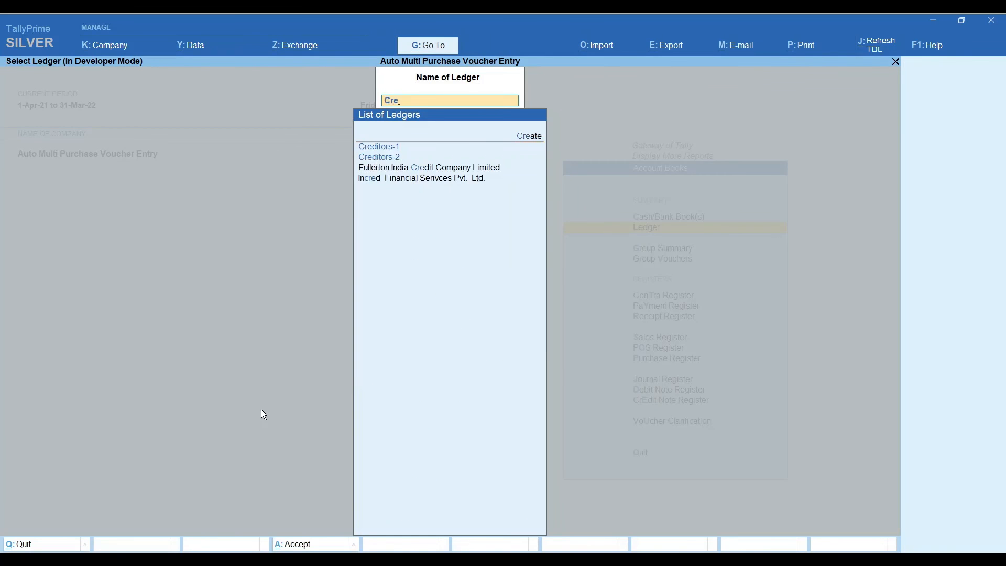
{"action": "key", "text": "Return"}
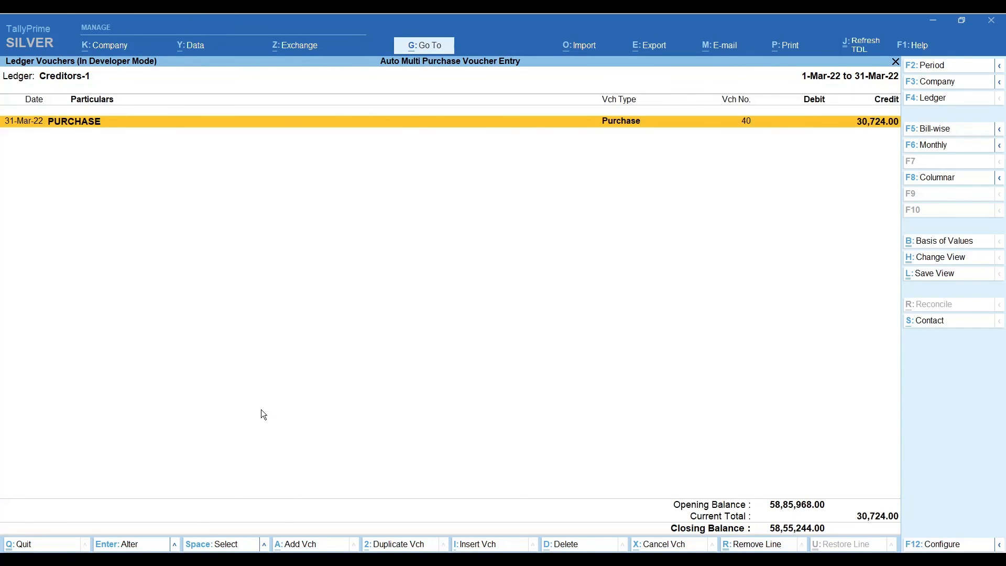
Step: Inspect the 31-Mar-22 purchase voucher in the Creditors-1 ledger, then quit without changes back to the Gateway of Tally
{"action": "key", "text": "Return"}
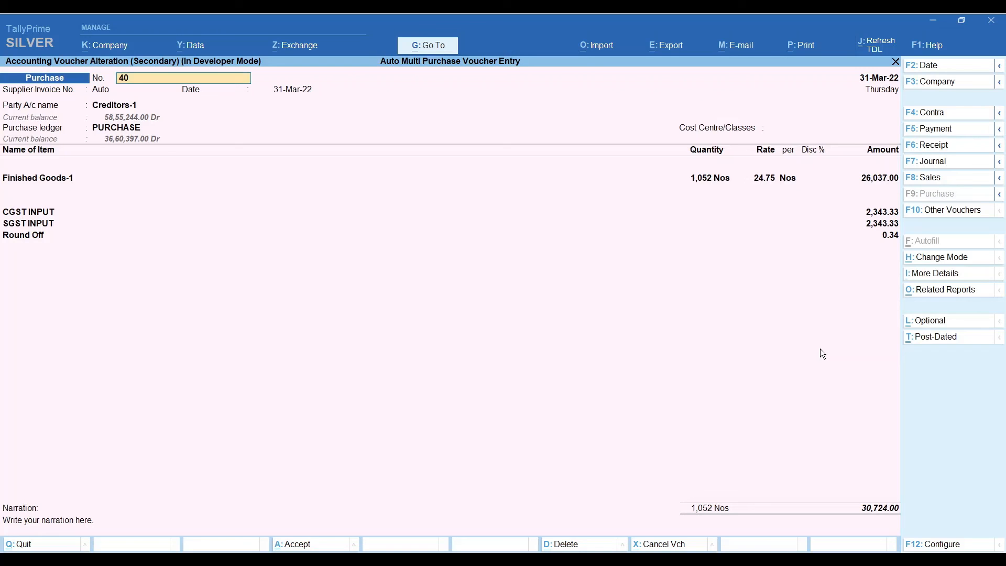
{"action": "key", "text": "Escape"}
{"action": "key", "text": "Escape"}
{"action": "key", "text": "Return"}
{"action": "key", "text": "Escape"}
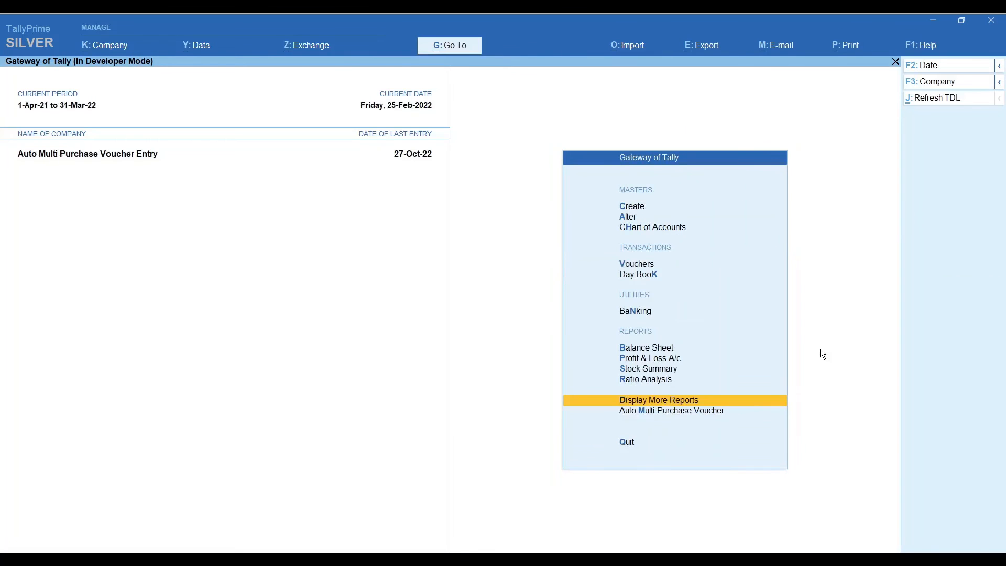